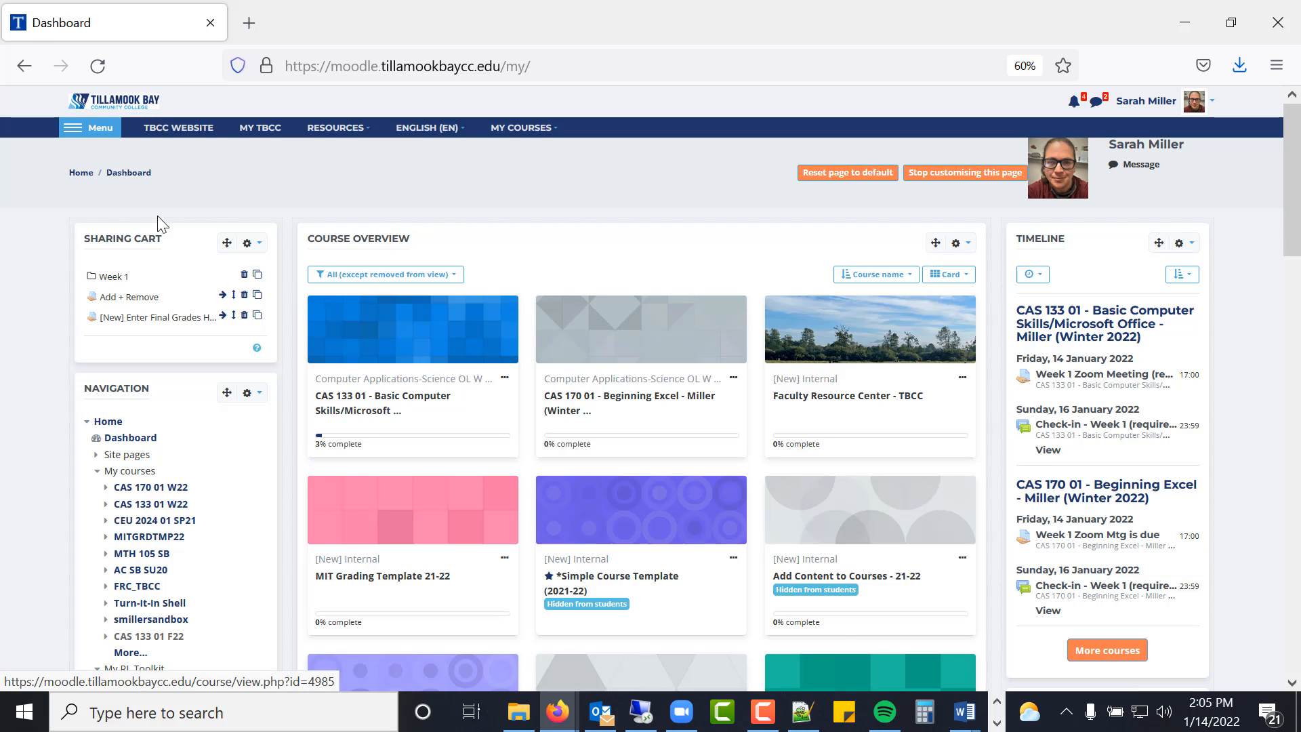
# - From the site home, search the Course Catalog for 'Ex 100 example'
pyautogui.click(89, 176)
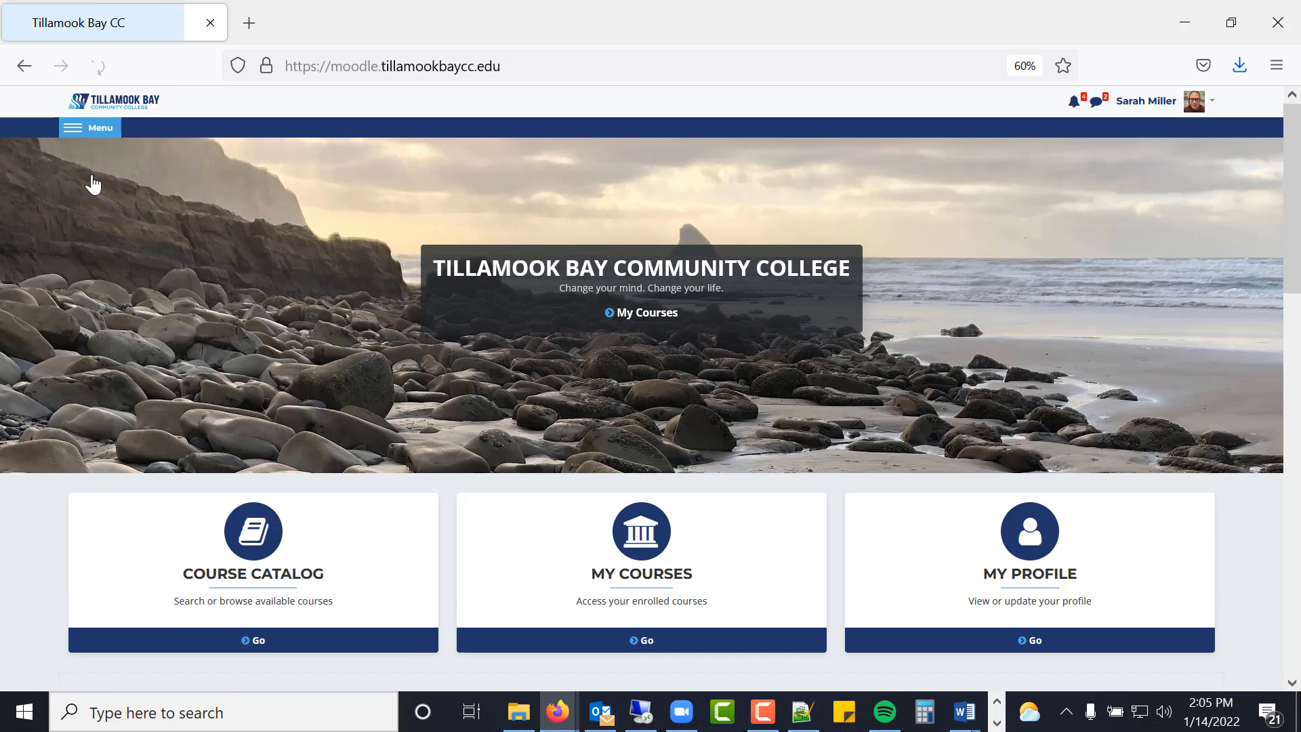
pyautogui.click(278, 632)
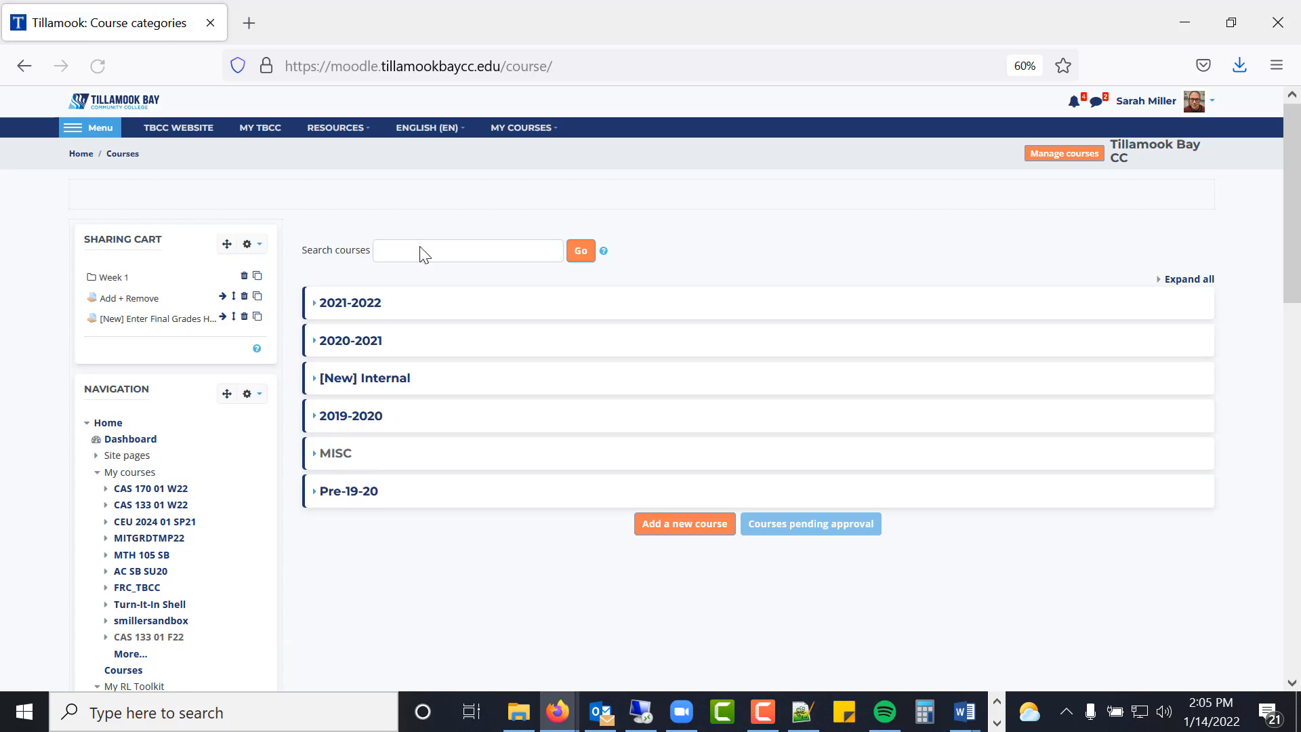
pyautogui.write('ED')
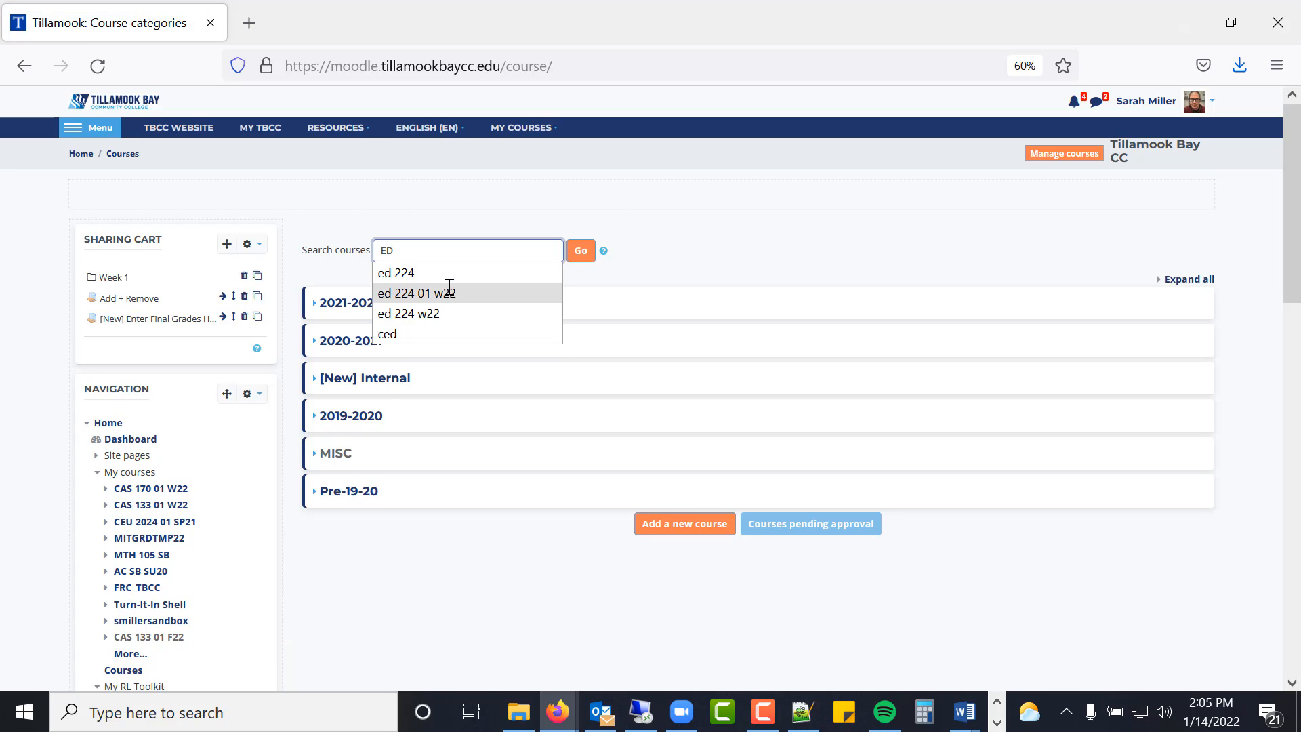
pyautogui.press('BackSpace')
pyautogui.write('x 100 ex')
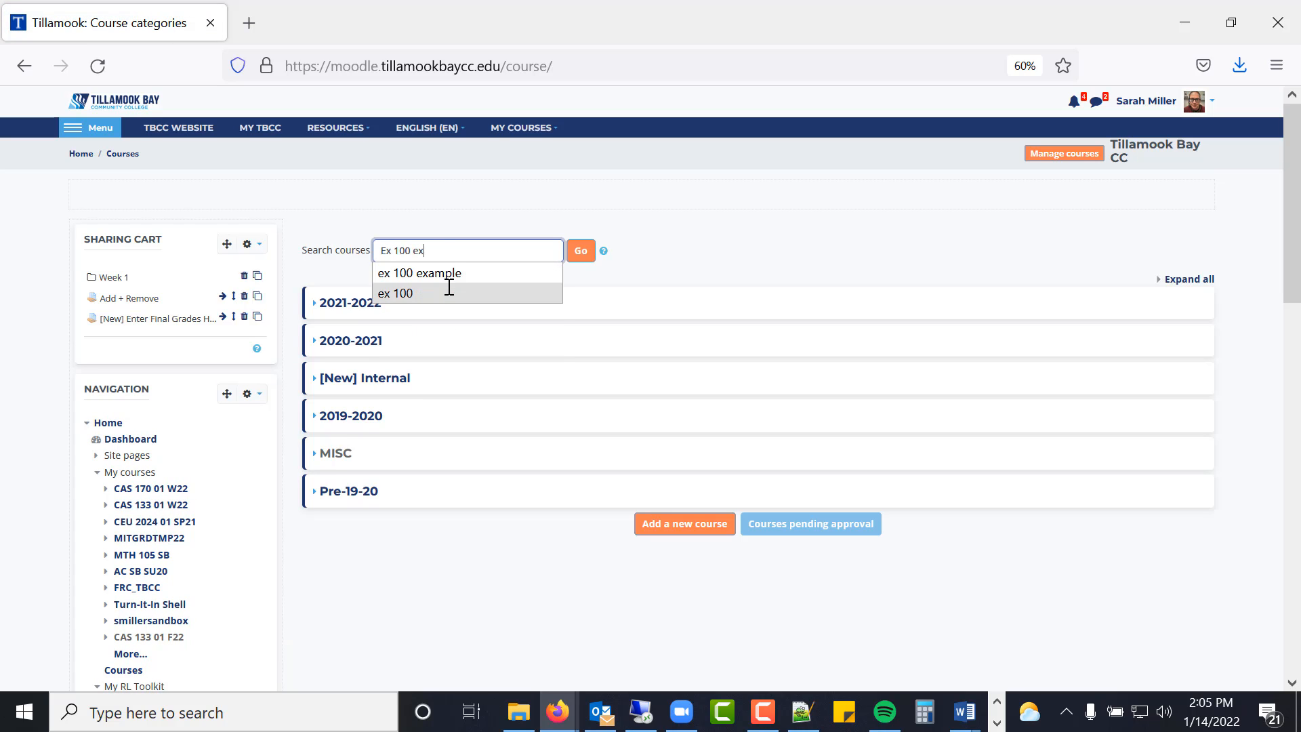
pyautogui.write('ample')
pyautogui.press('Return')
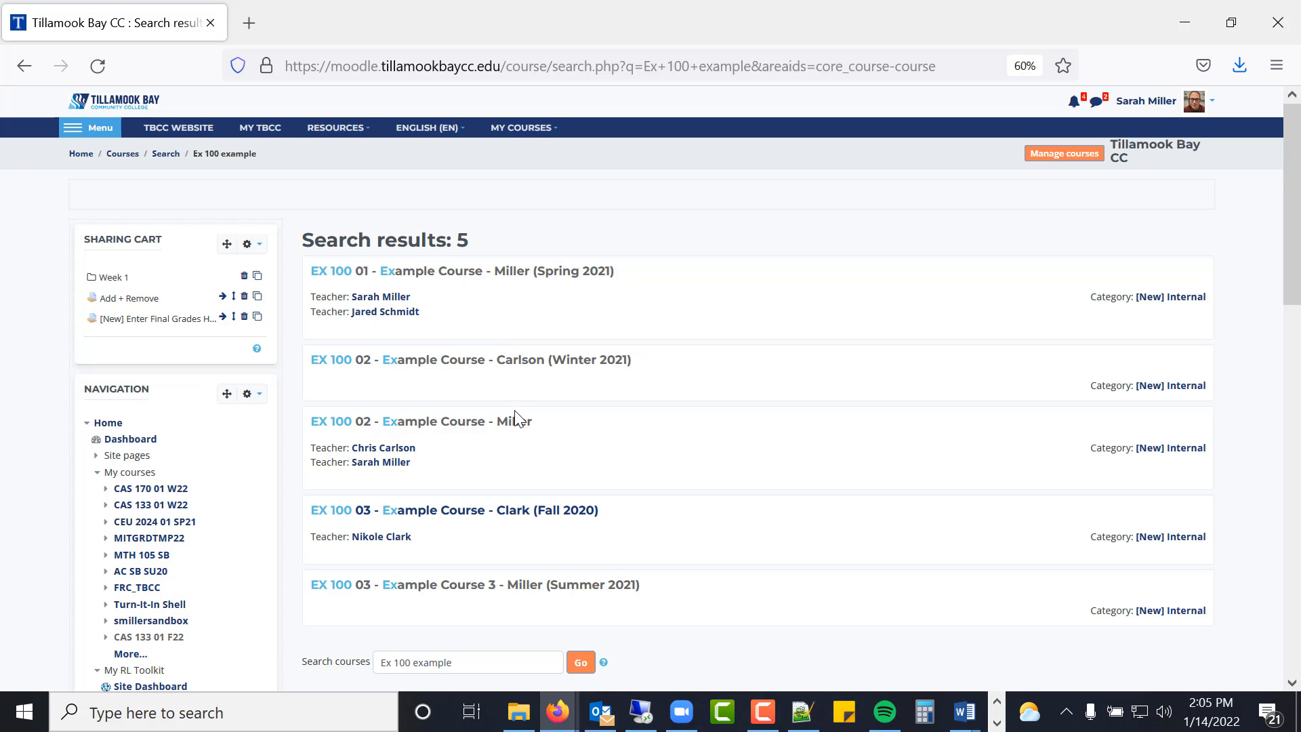
# - Open the EX 100 02 Example Course and switch editing off and back on
pyautogui.click(510, 423)
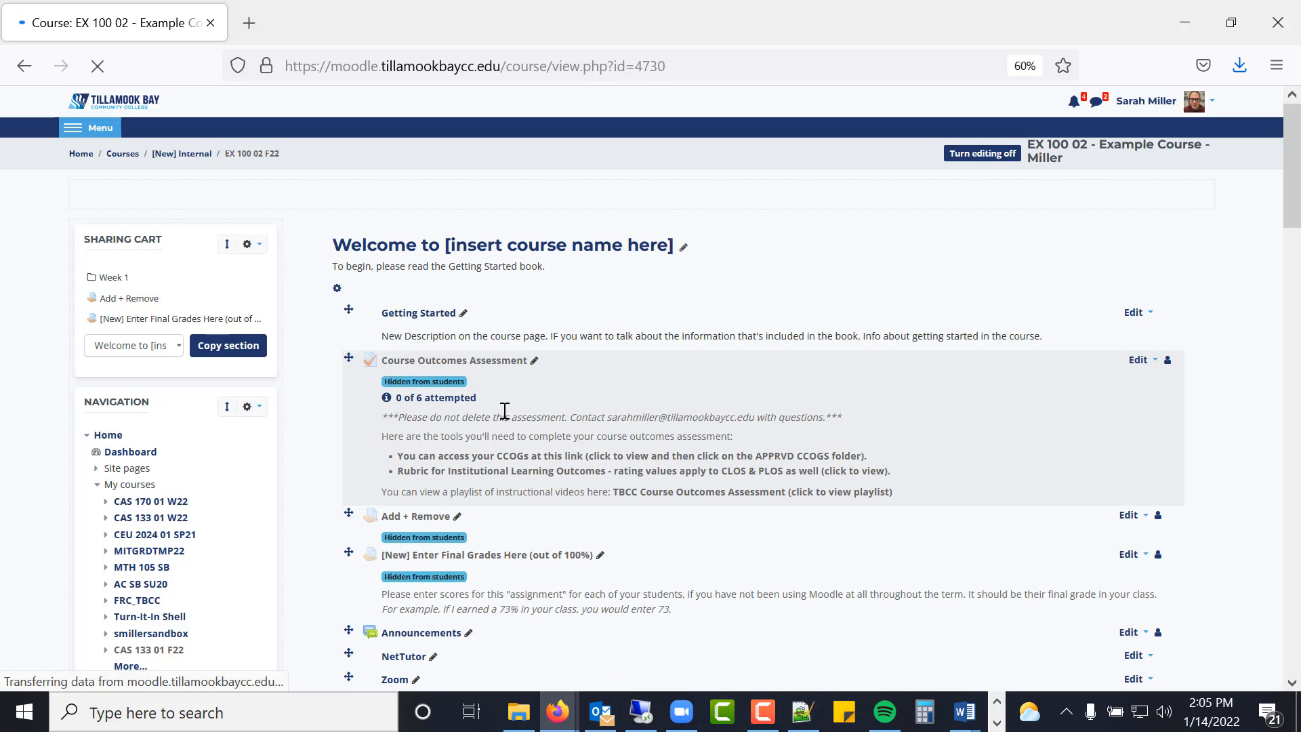
pyautogui.scroll(-3, 488, 372)
pyautogui.scroll(3, 521, 373)
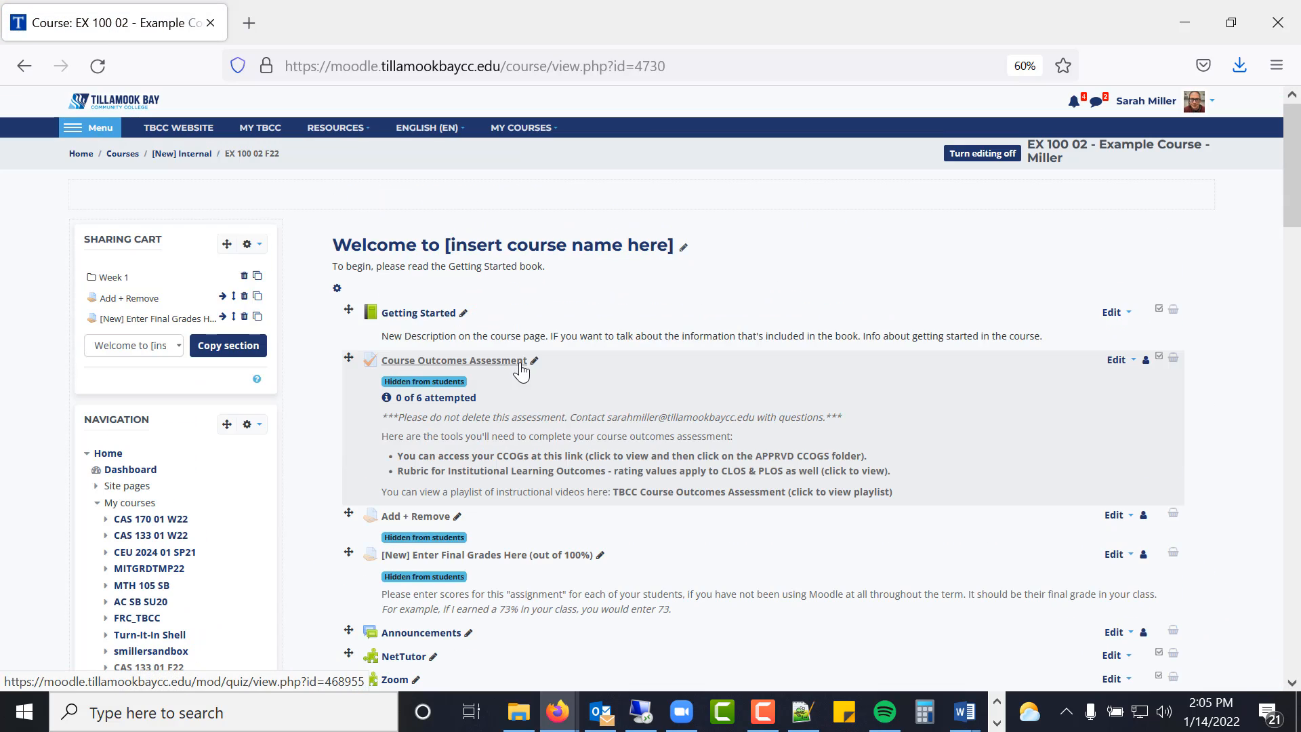
pyautogui.click(981, 154)
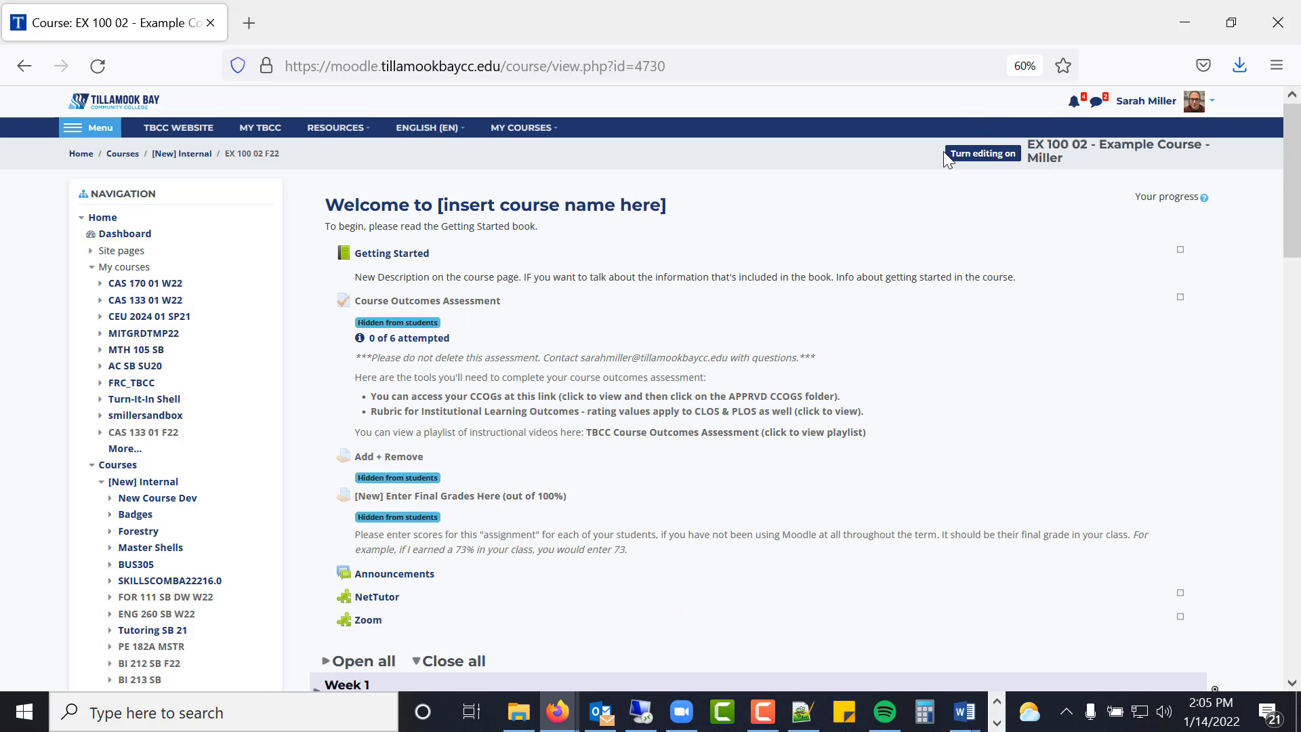
pyautogui.click(997, 160)
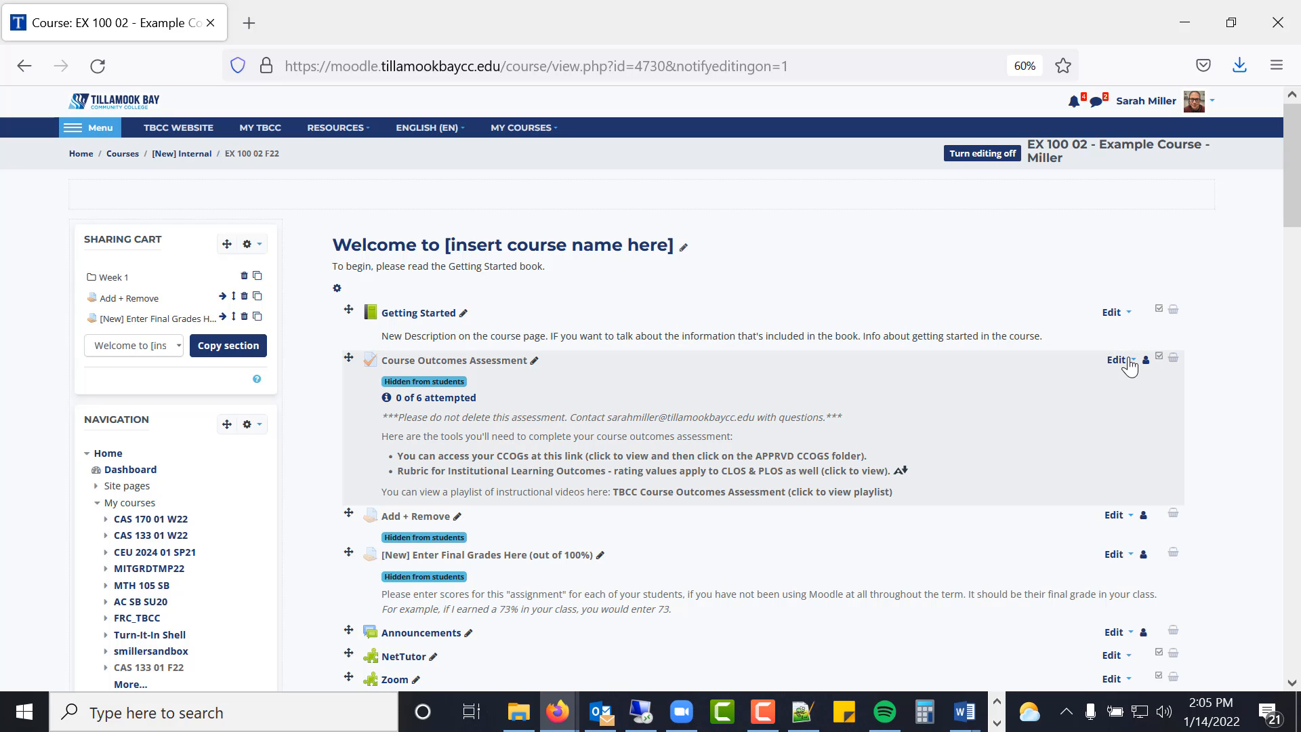
# - Expand the 27 September - 3 October and 20 September - 26 September sections to review their items
pyautogui.scroll(-4, 1160, 339)
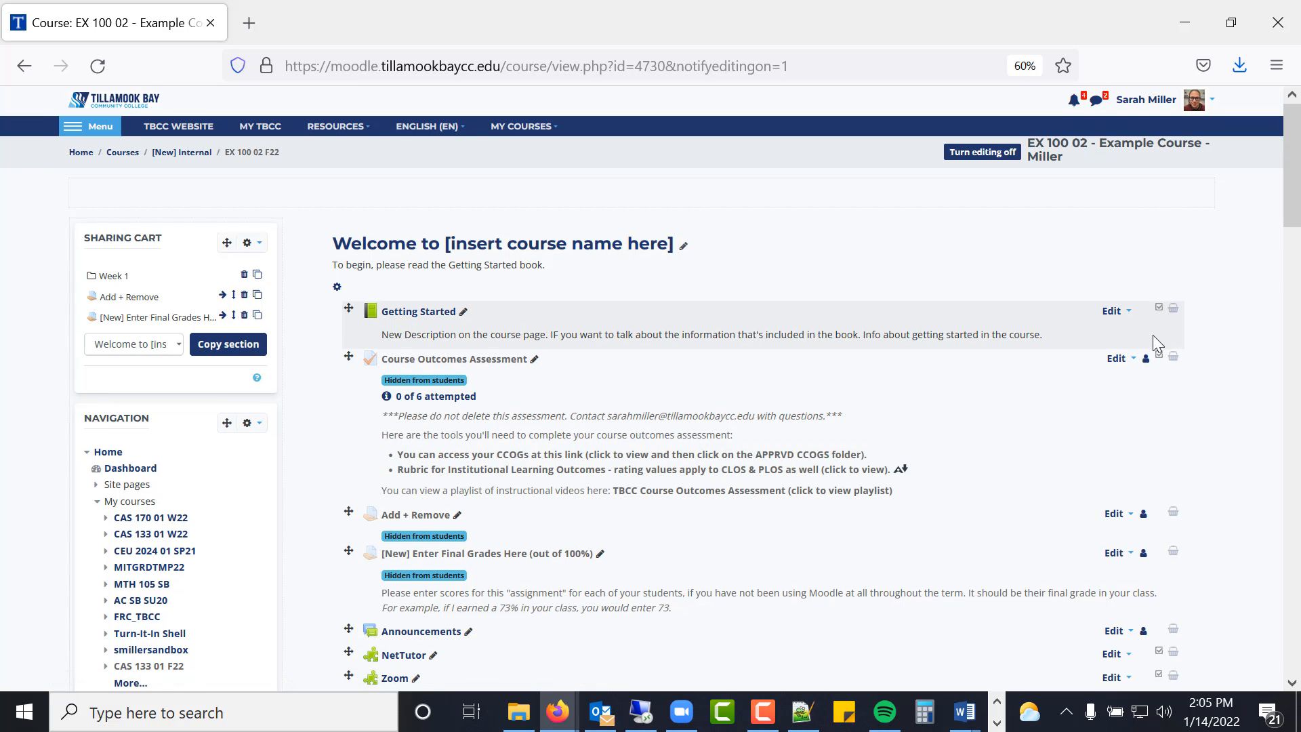
pyautogui.scroll(-3, 1154, 330)
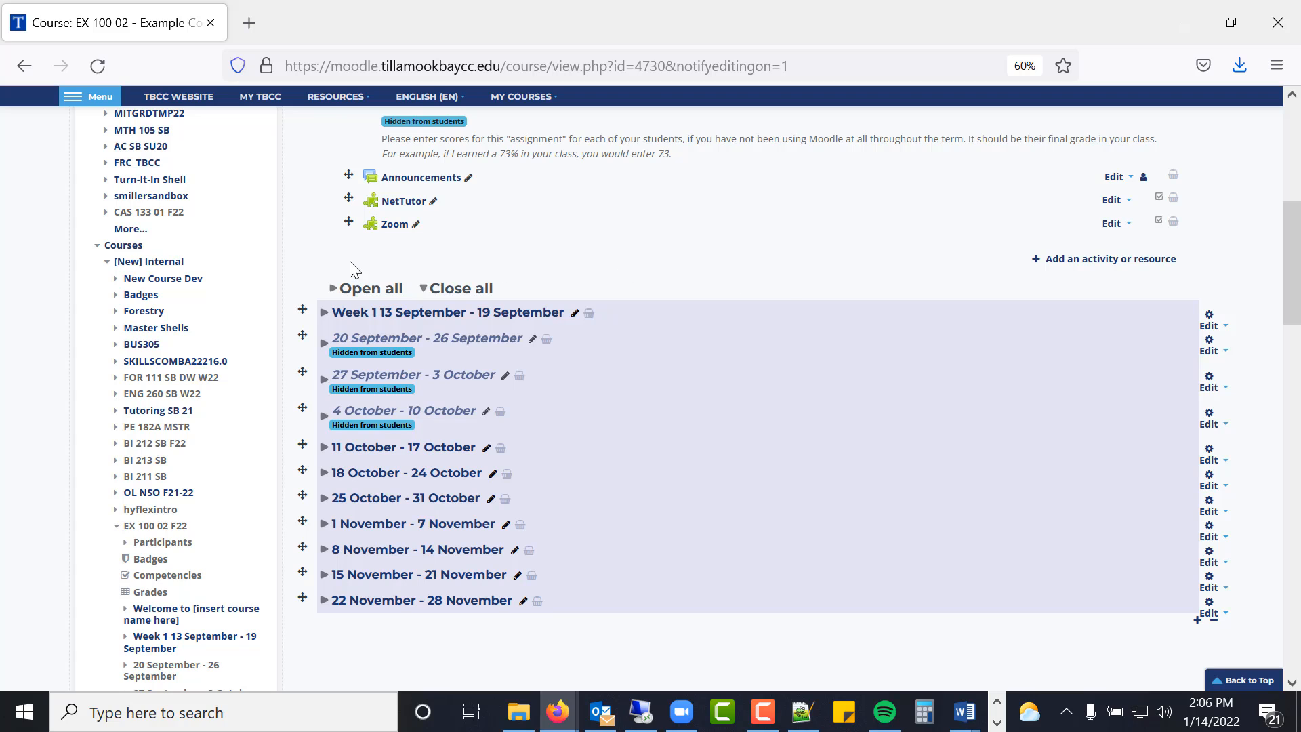
pyautogui.click(324, 385)
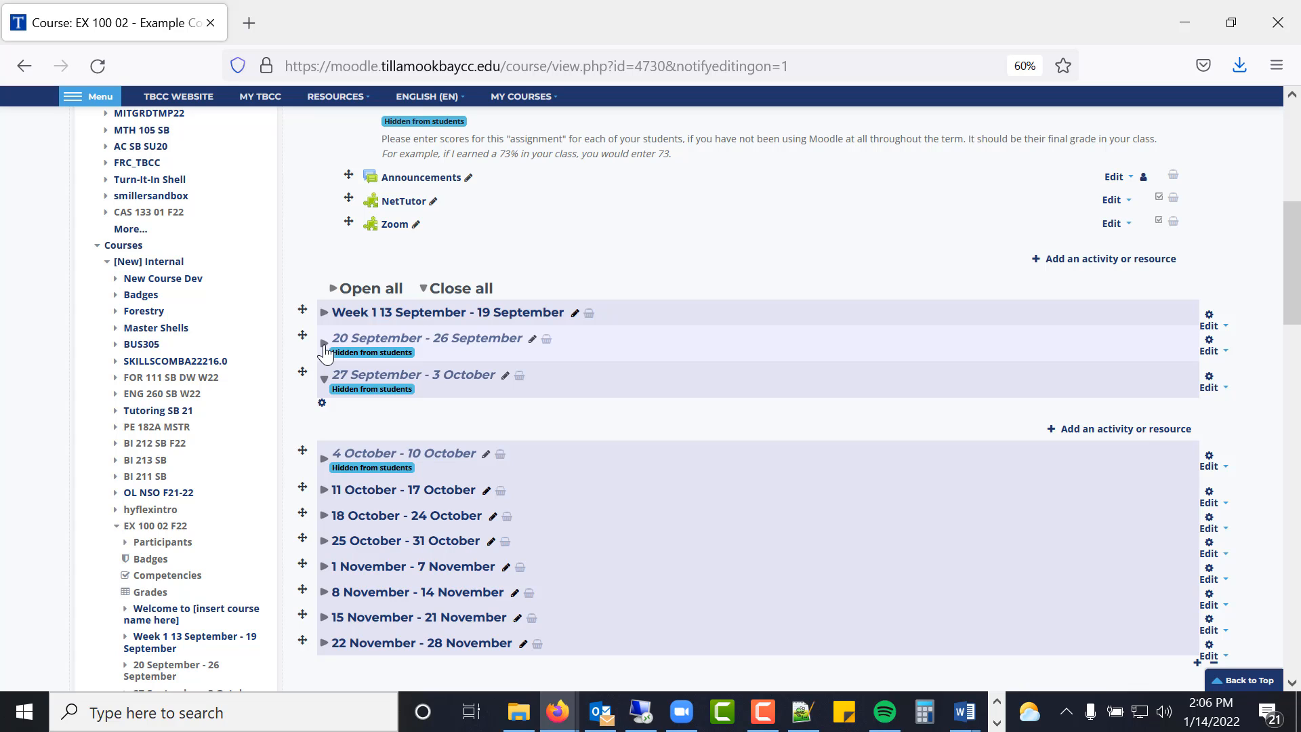
pyautogui.click(324, 347)
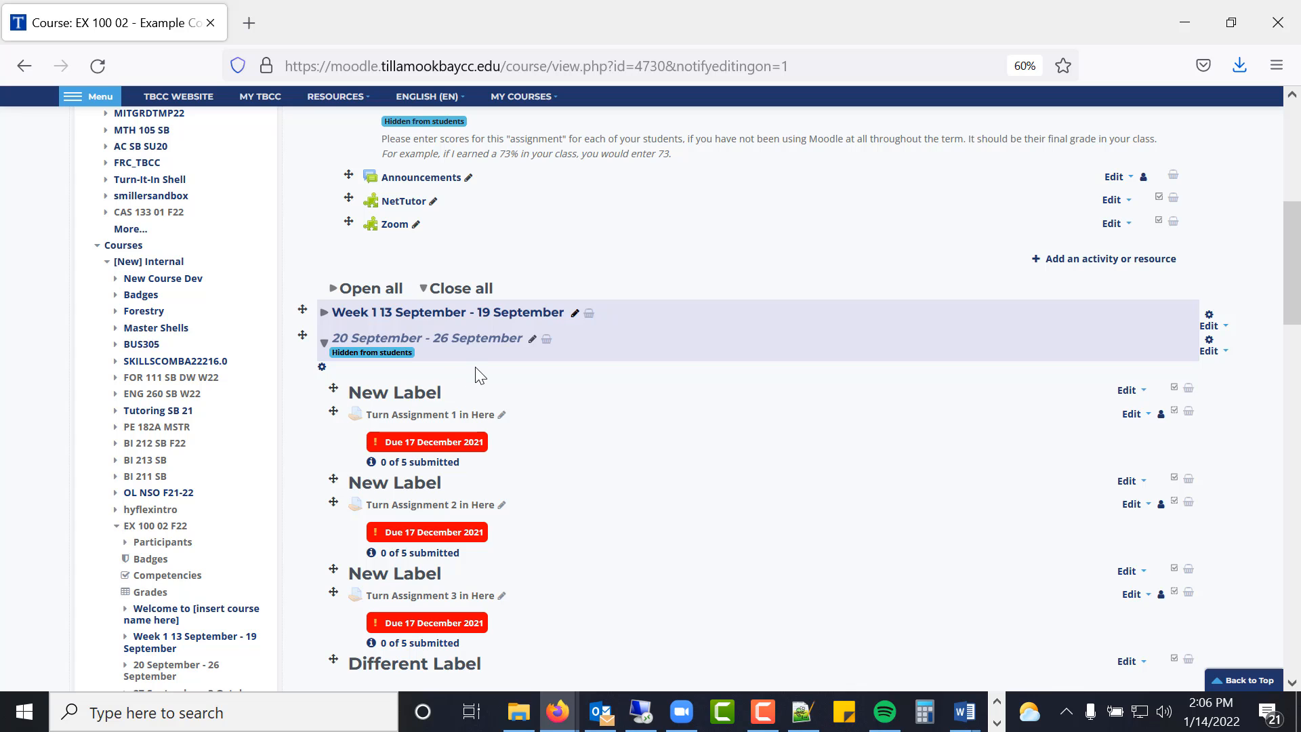
pyautogui.scroll(-3, 476, 369)
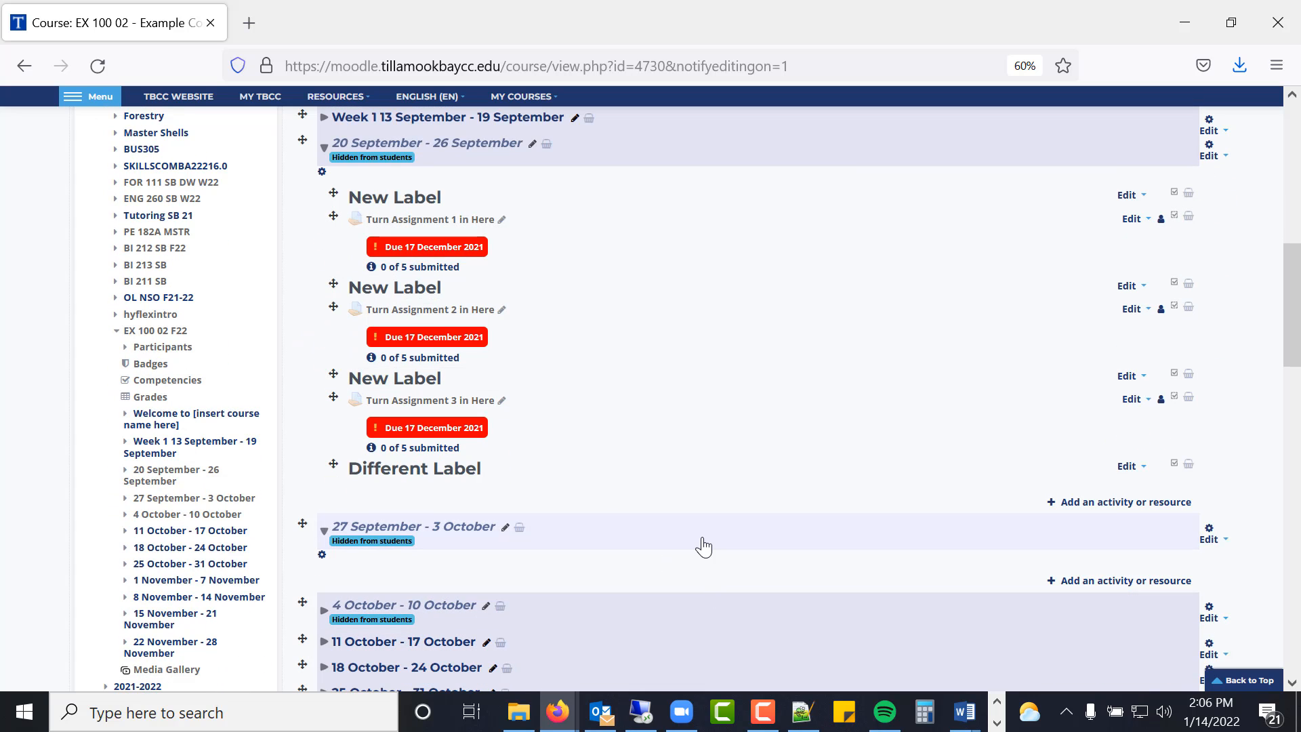
pyautogui.scroll(4, 678, 482)
pyautogui.scroll(-2, 677, 472)
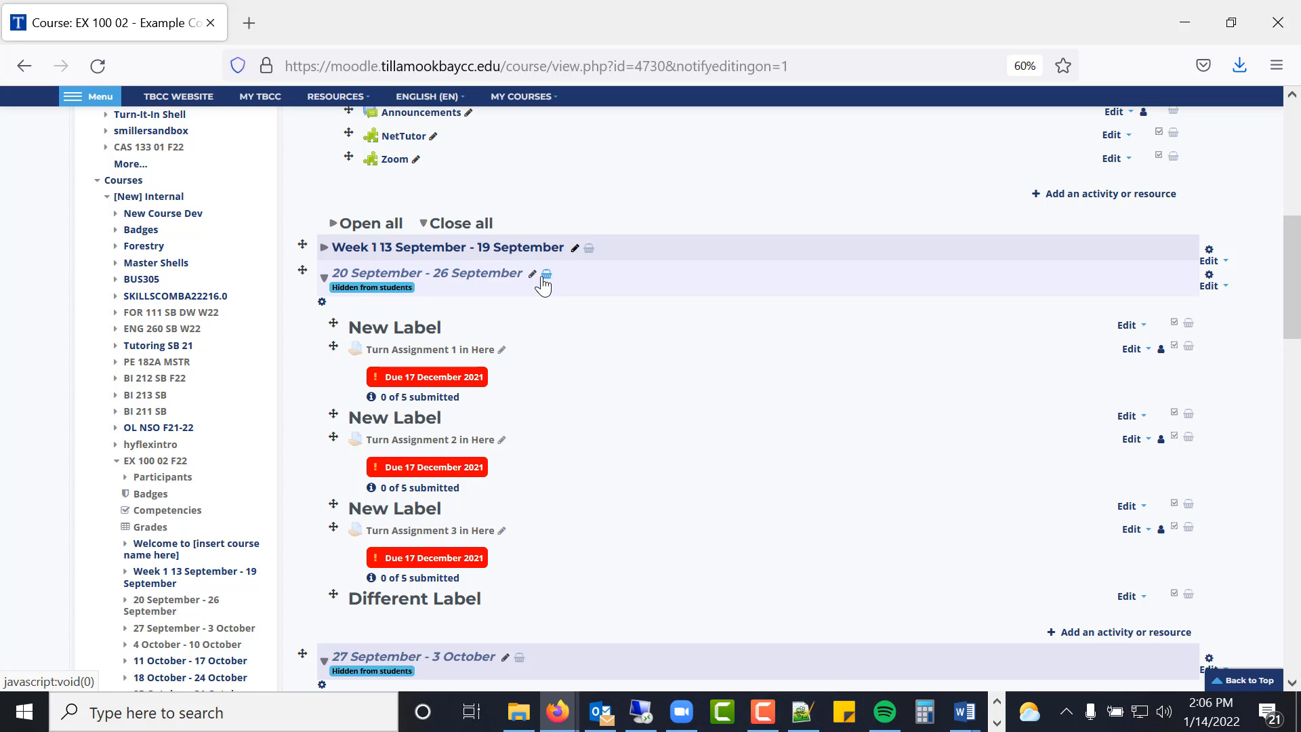
# - Copy the 20 September - 26 September section into the Sharing Cart
pyautogui.click(547, 278)
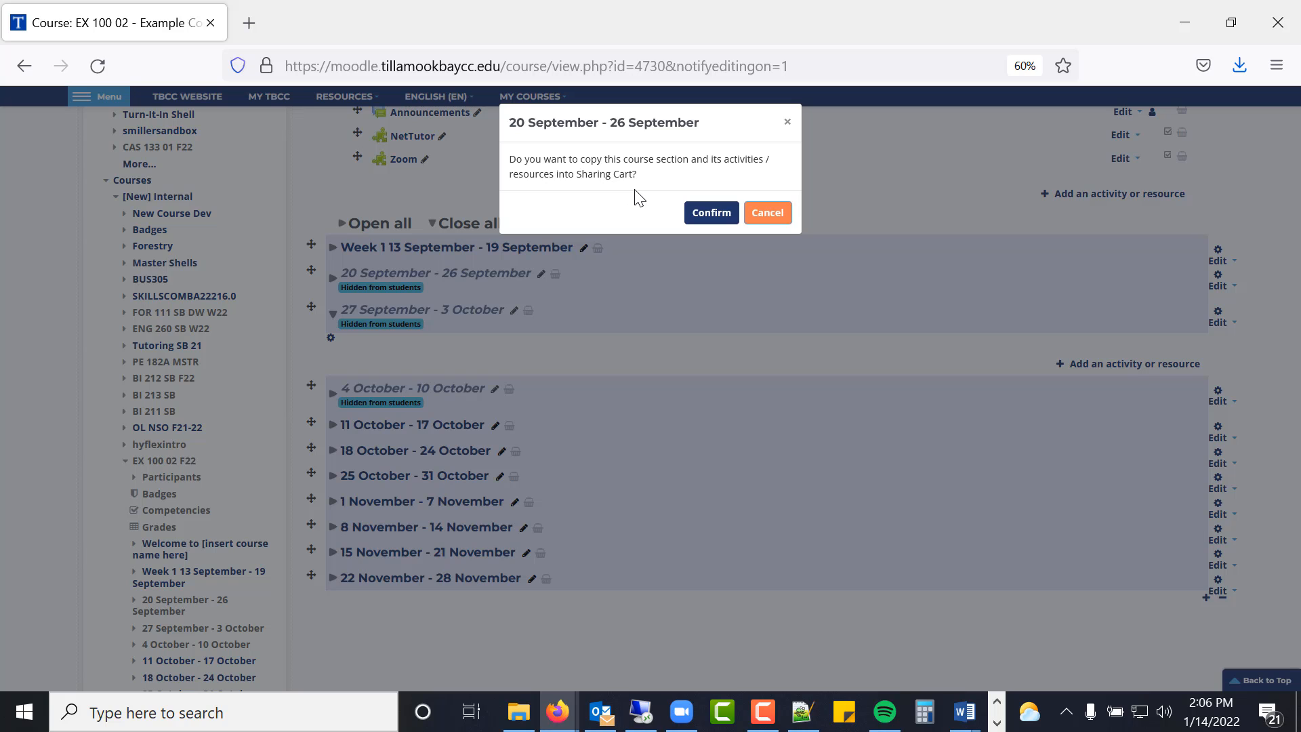
pyautogui.click(709, 214)
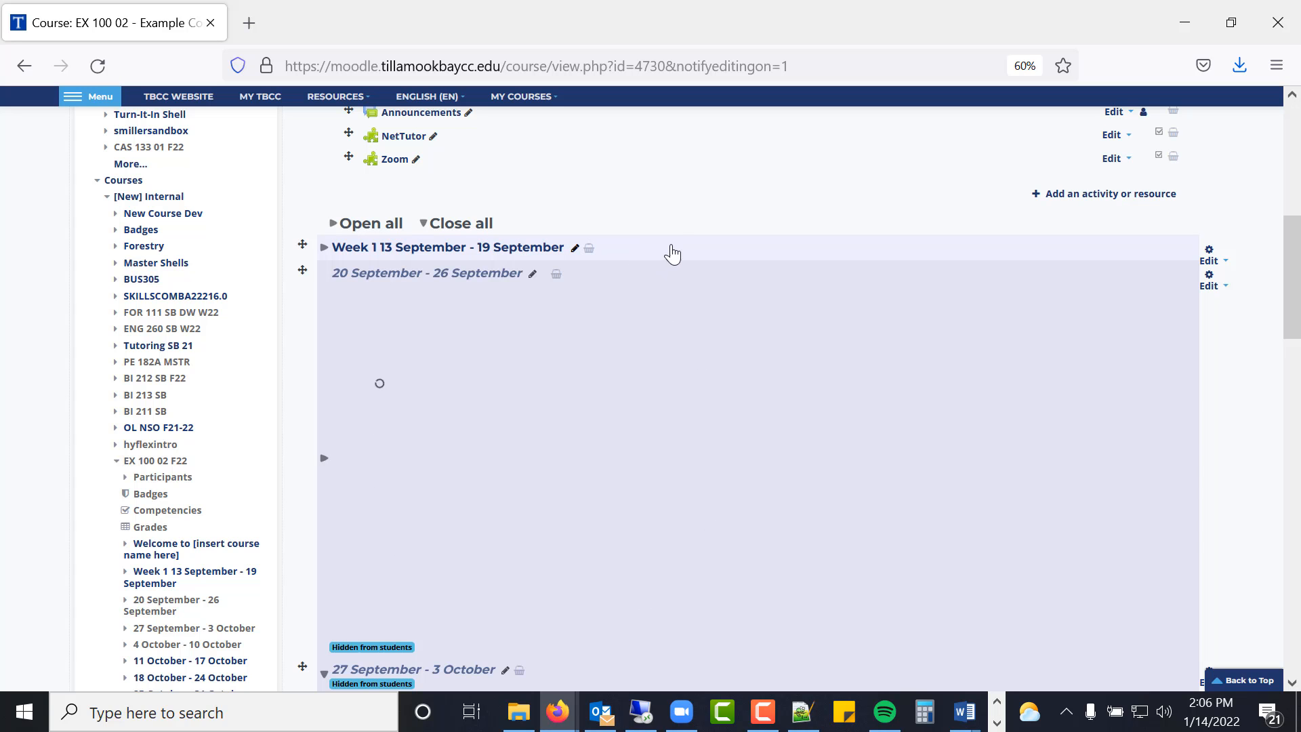
pyautogui.scroll(10, 661, 256)
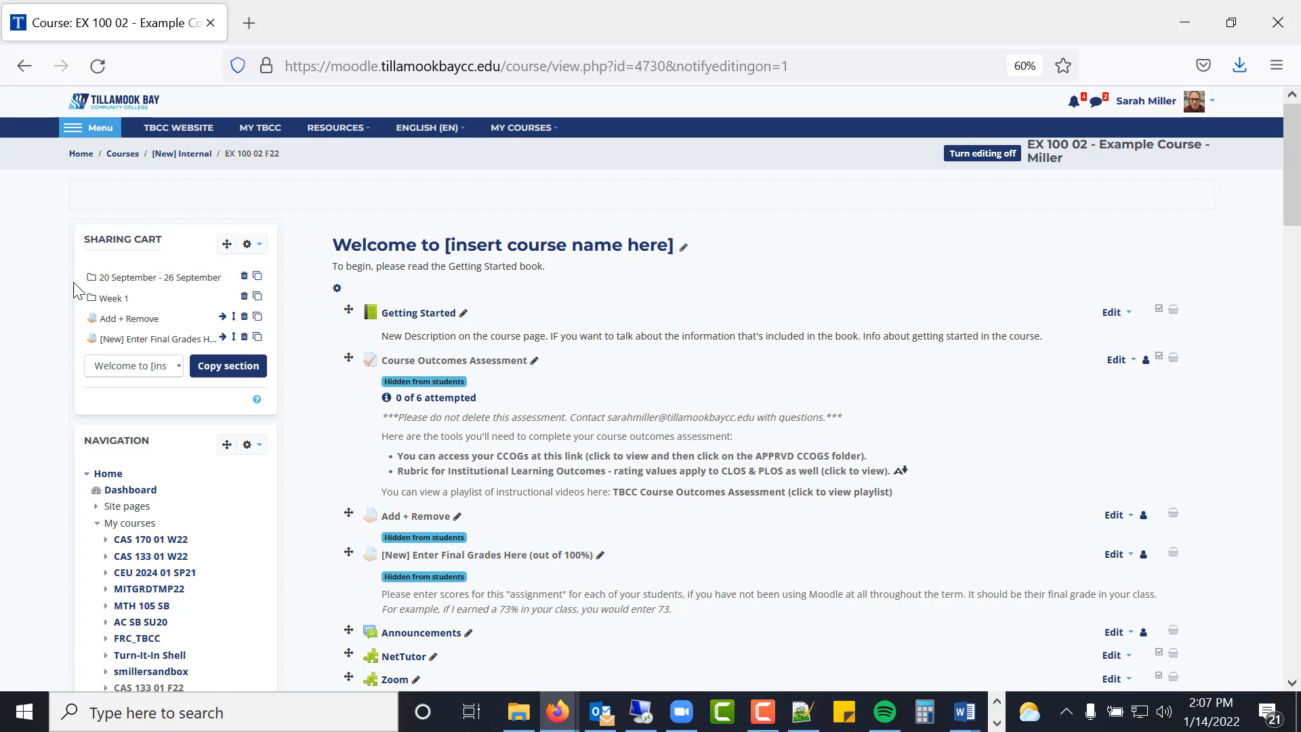
# - Paste the cart's 20 September section into 27 September - 3 October, keeping that section's title
pyautogui.click(263, 283)
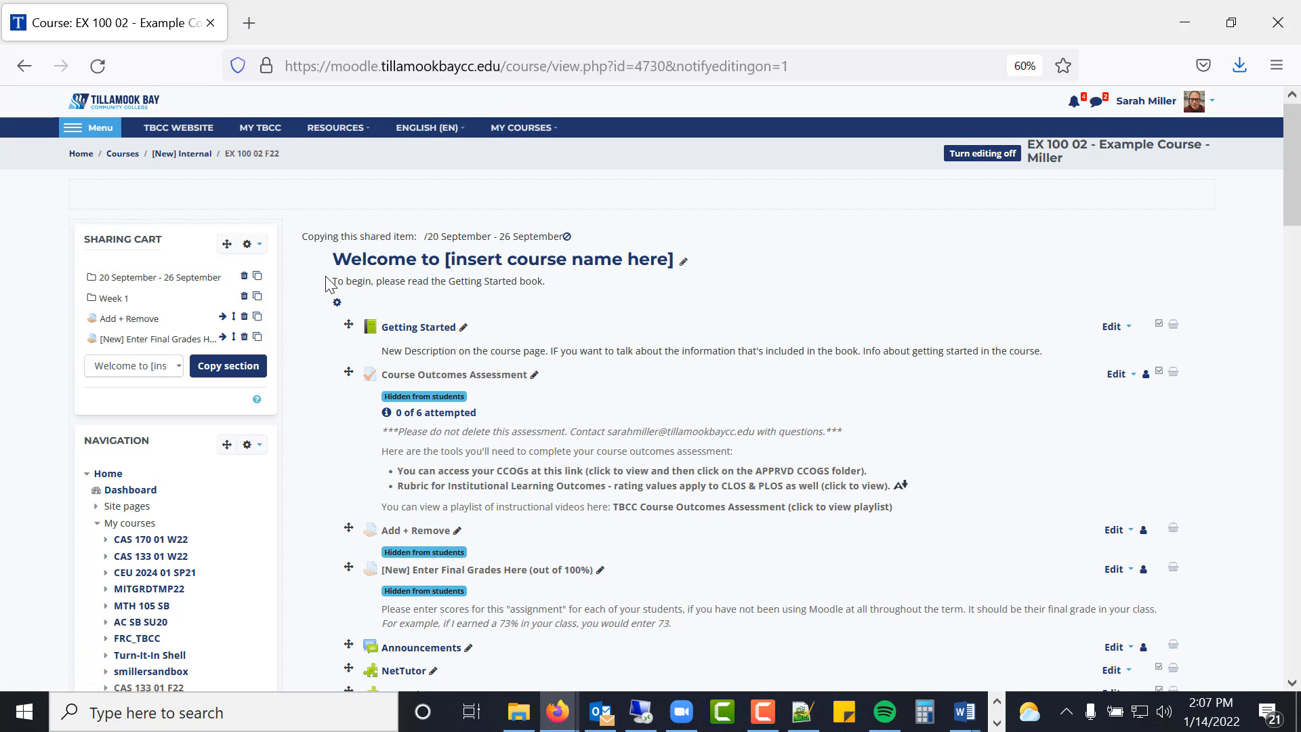
pyautogui.scroll(-10, 332, 277)
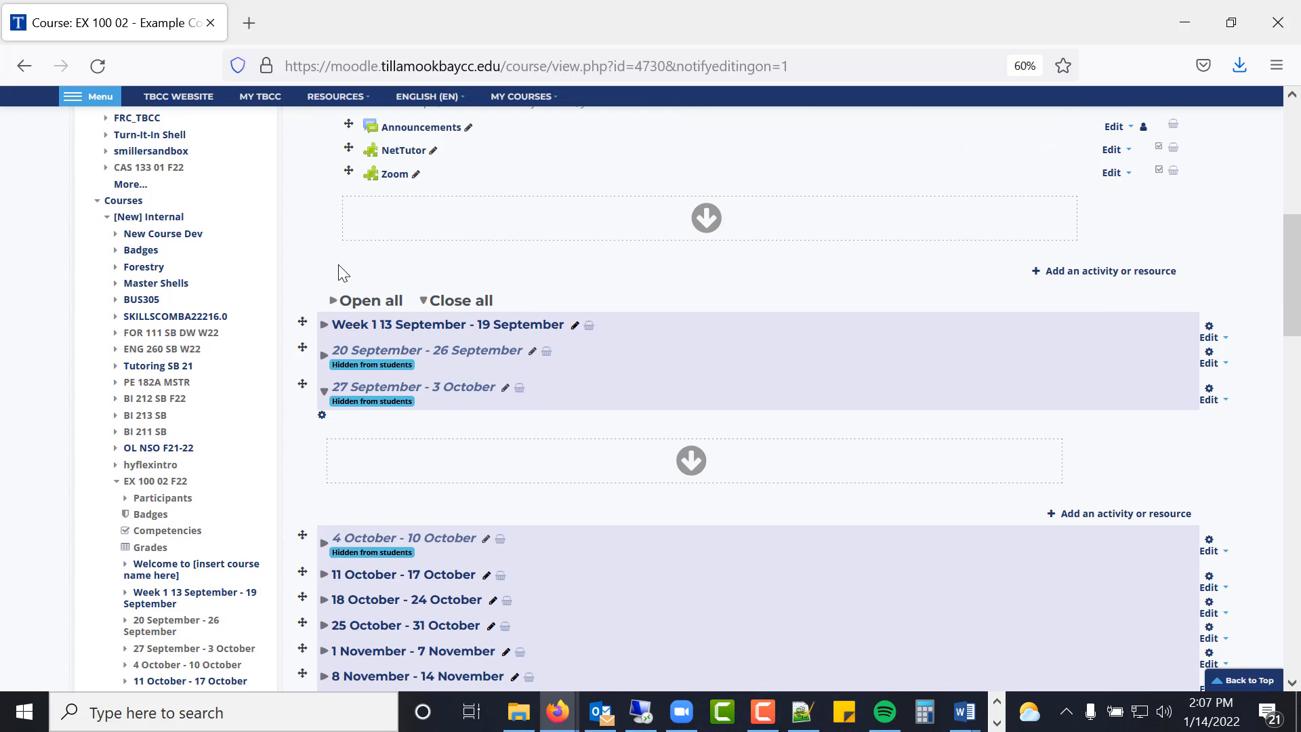
pyautogui.scroll(-1, 338, 272)
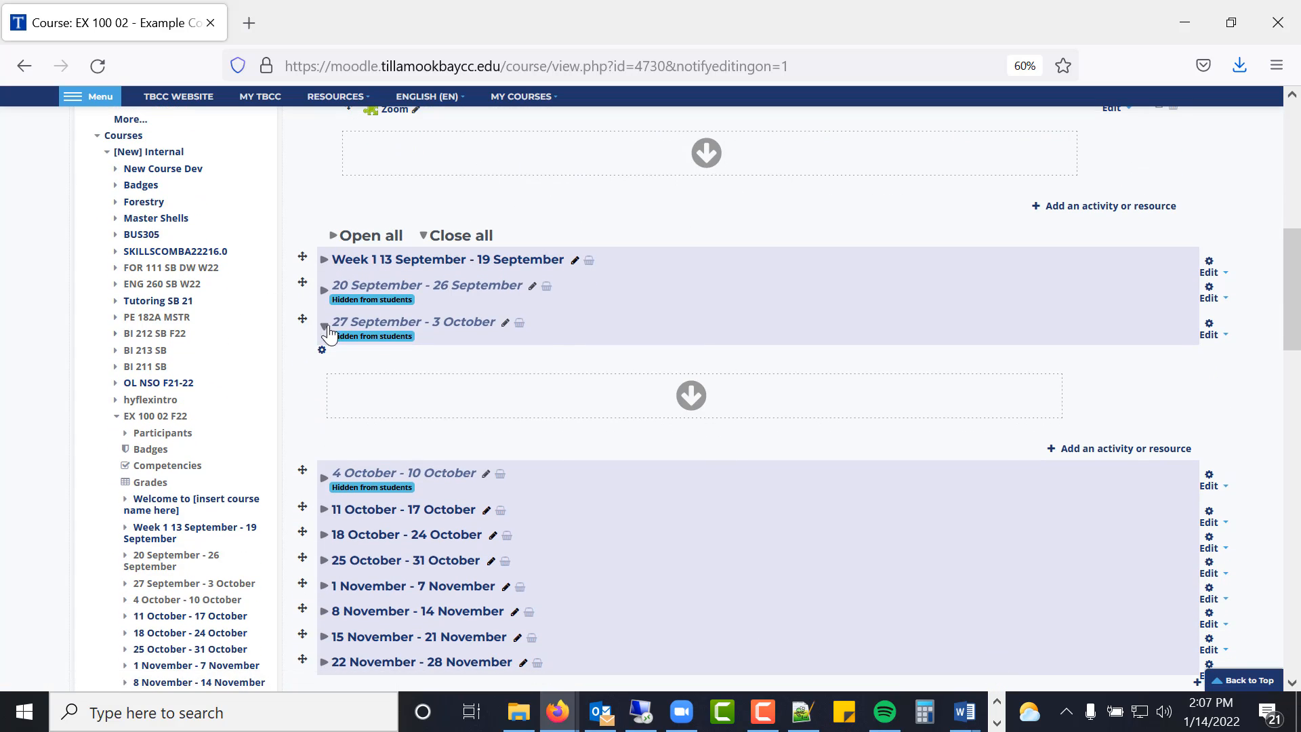
pyautogui.click(325, 290)
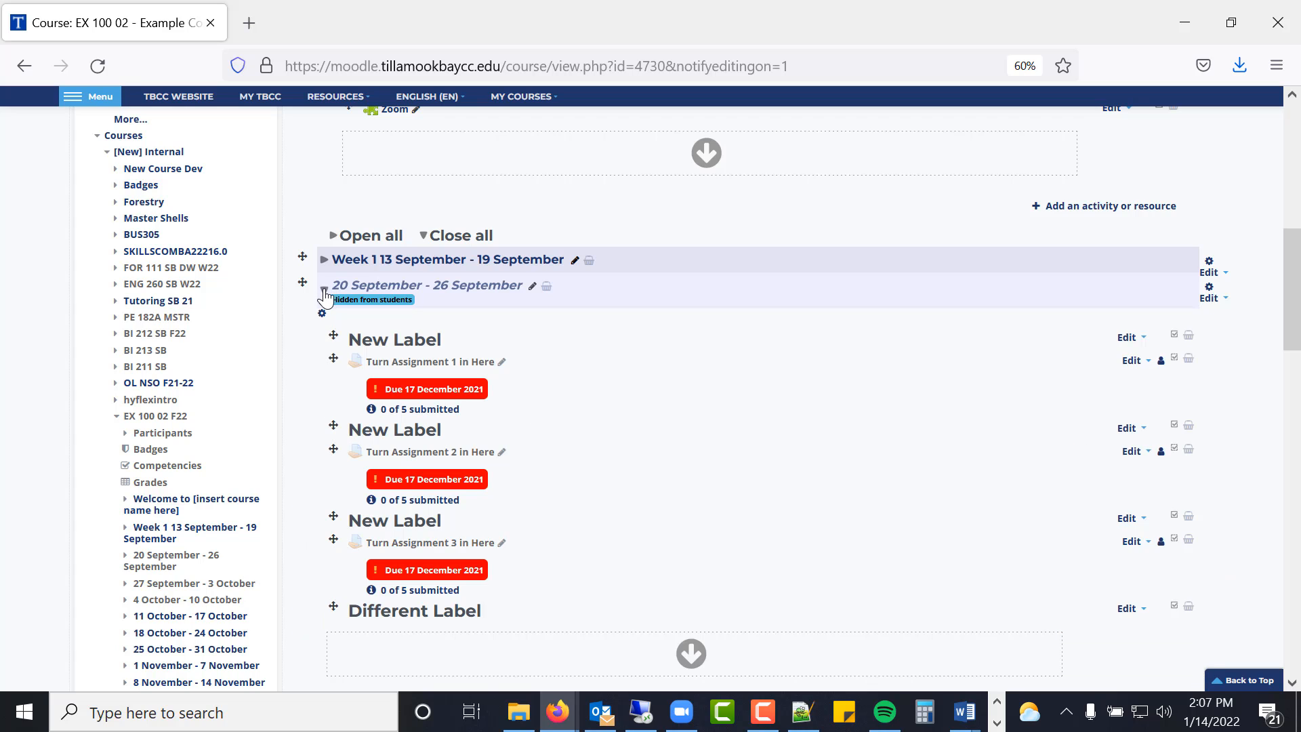
pyautogui.click(325, 290)
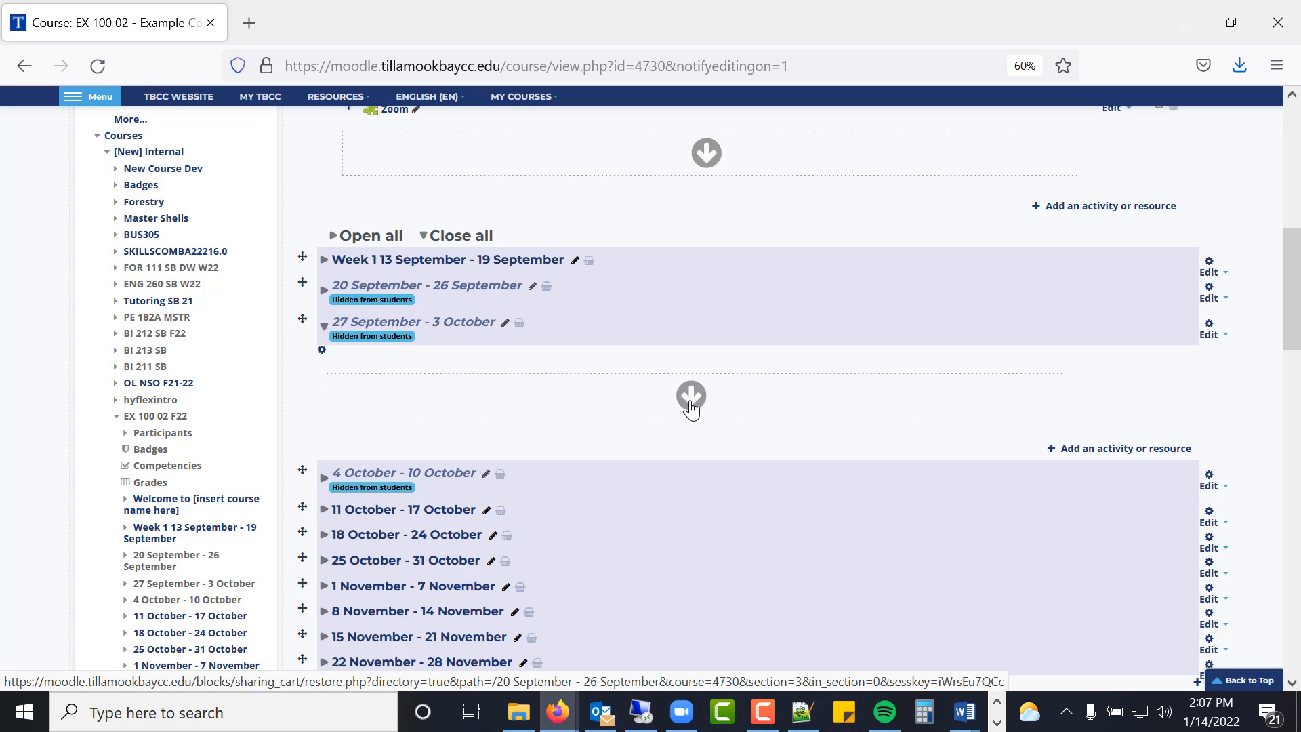
pyautogui.click(691, 399)
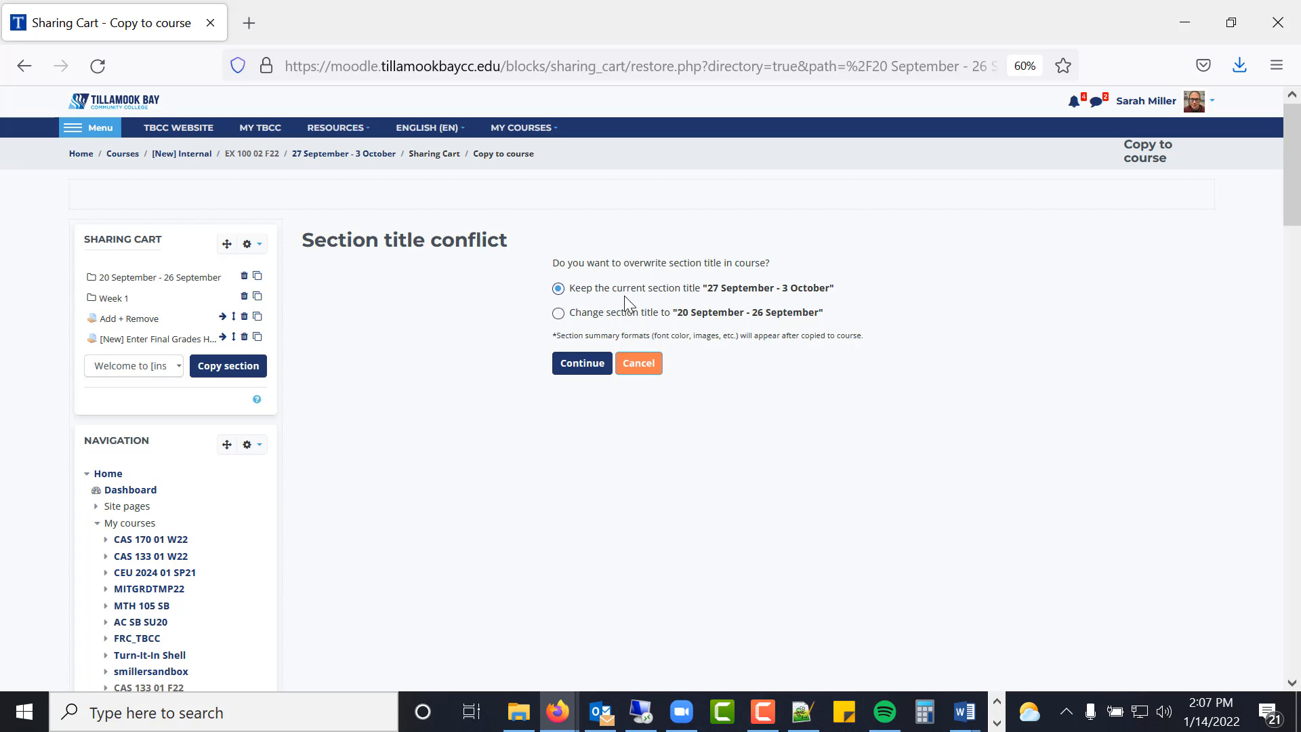
pyautogui.click(605, 366)
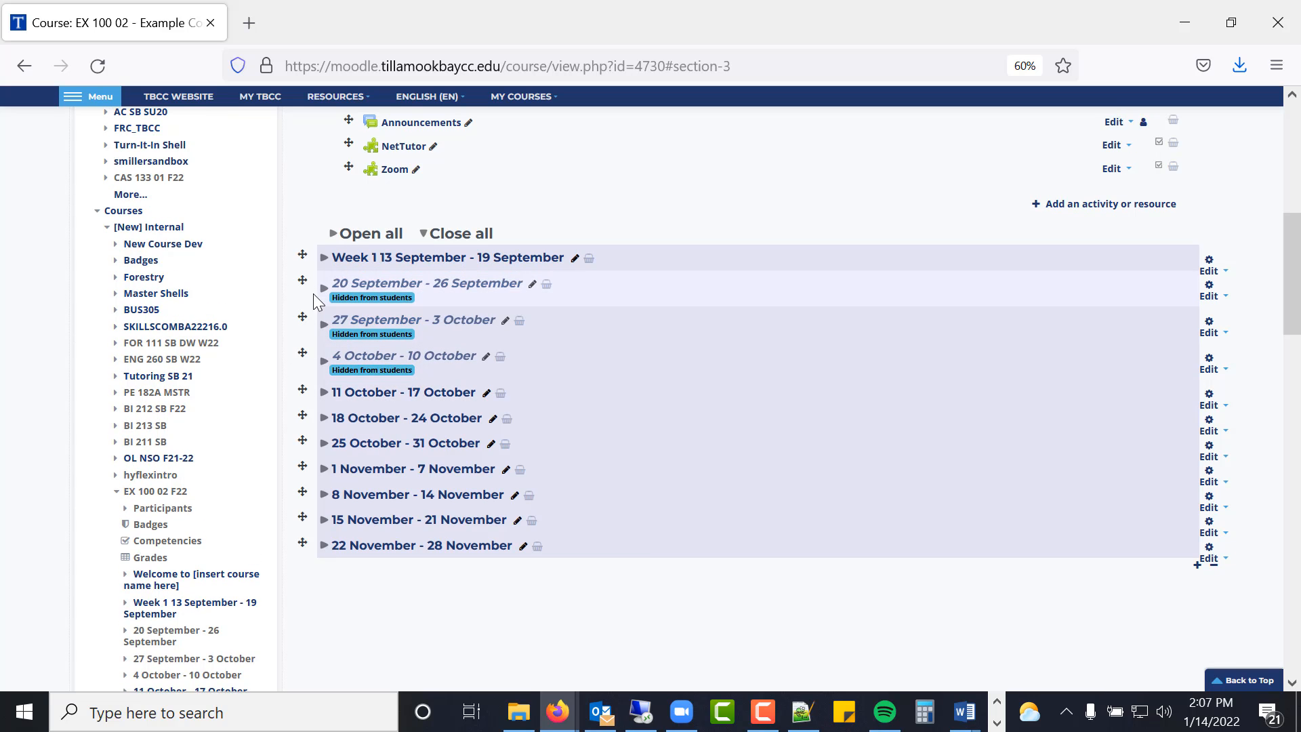
# - Check the copied labels and assignments in 27 September - 3 October, then open its section edit form
pyautogui.click(324, 326)
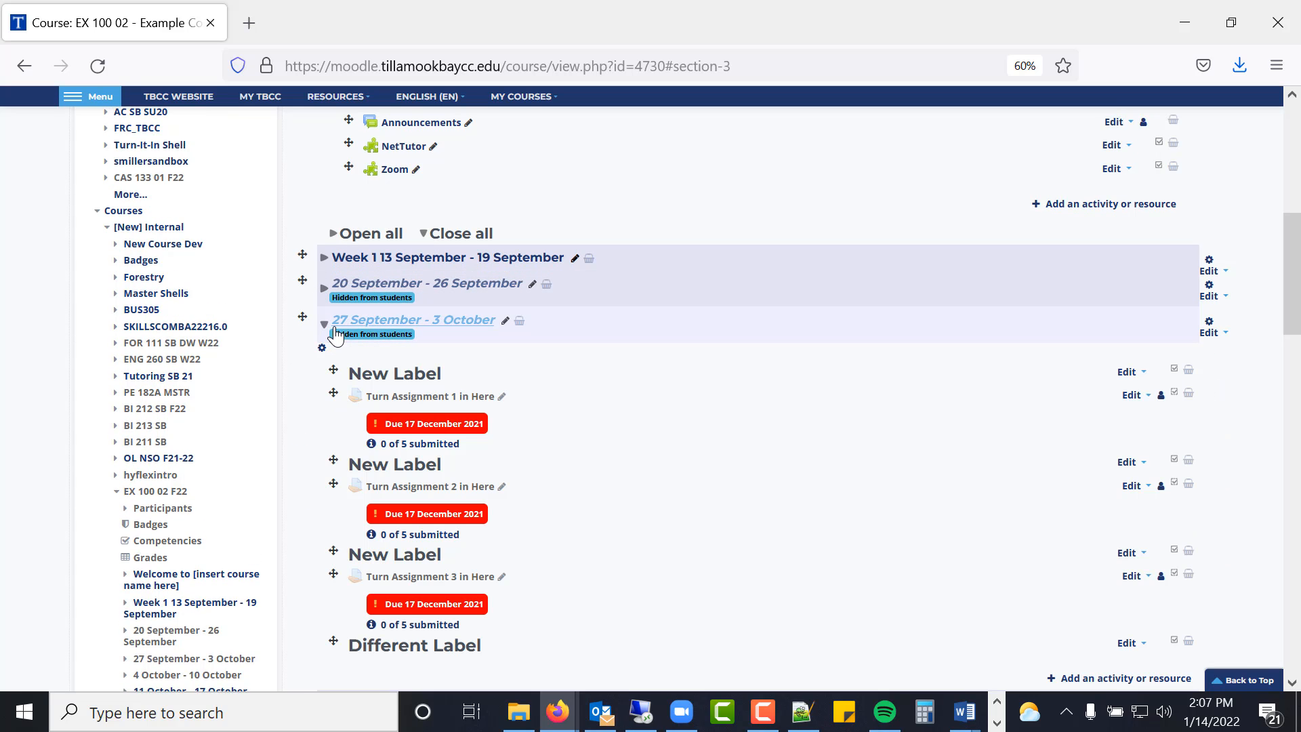
pyautogui.scroll(-4, 334, 331)
pyautogui.scroll(3, 335, 328)
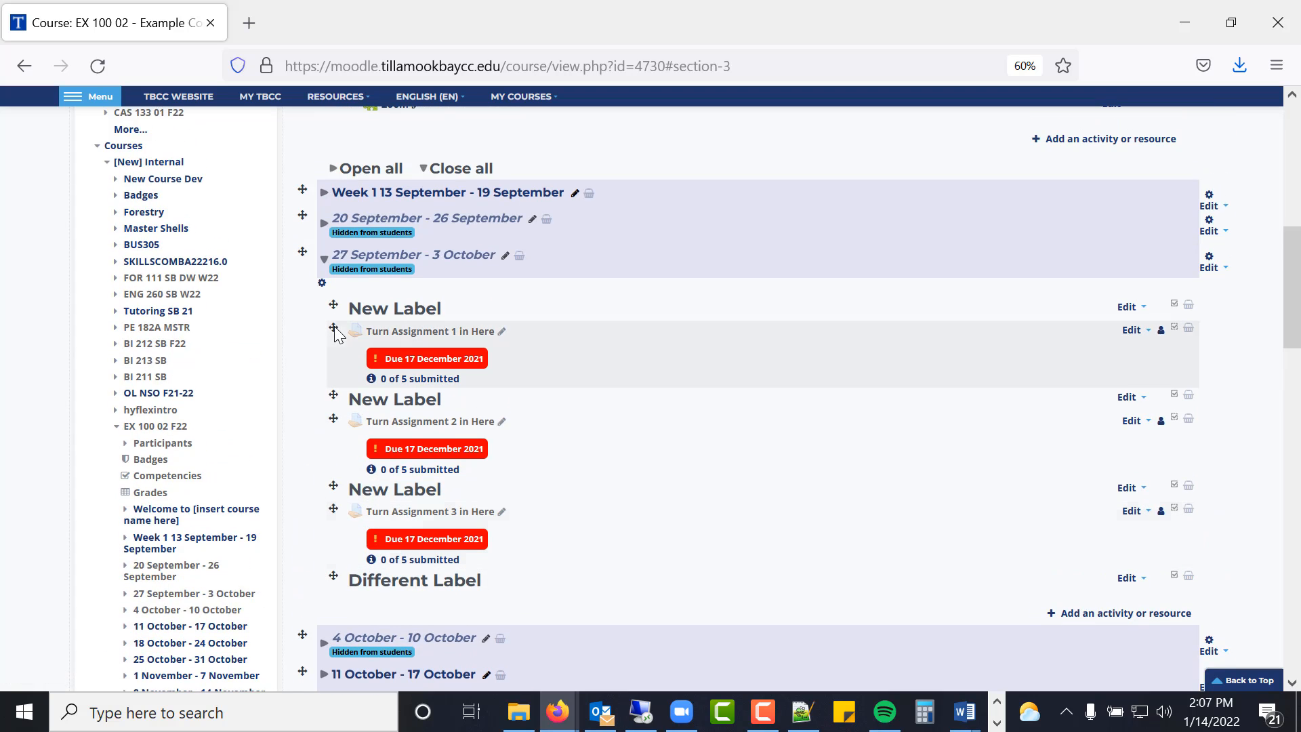
pyautogui.scroll(-2, 335, 328)
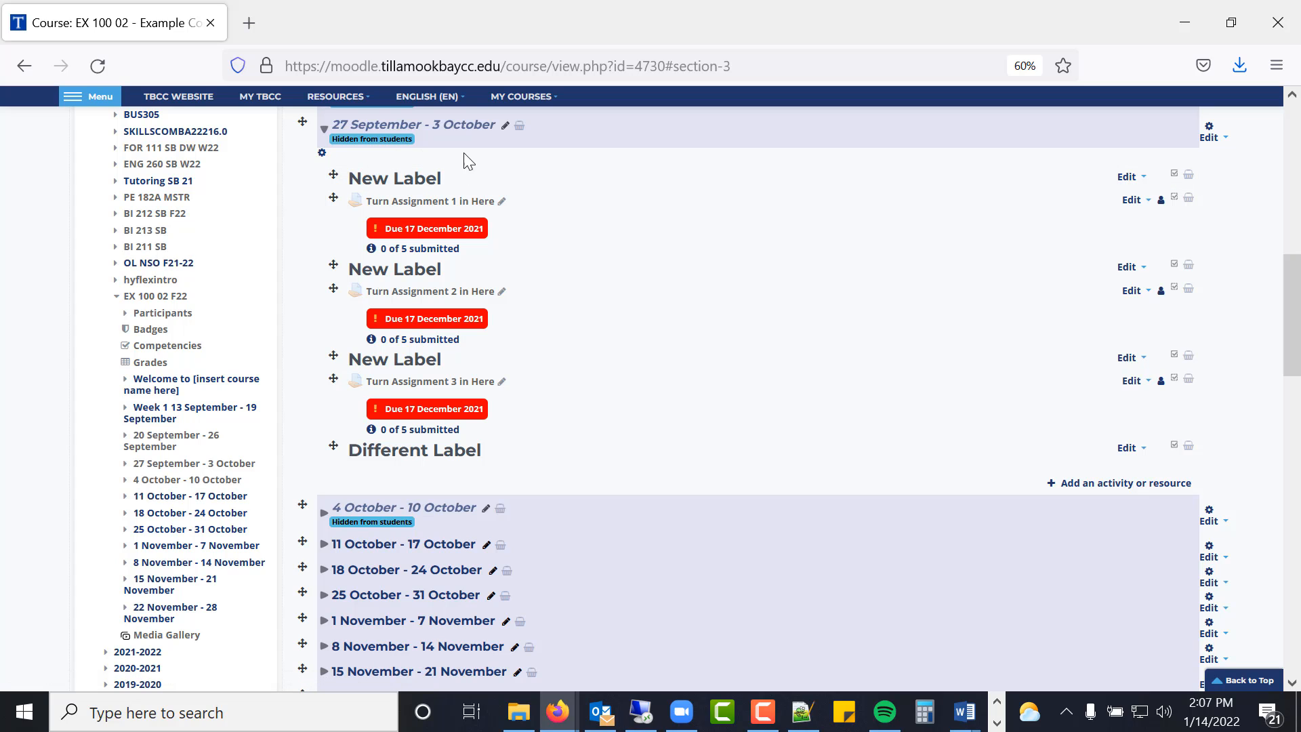
pyautogui.click(323, 130)
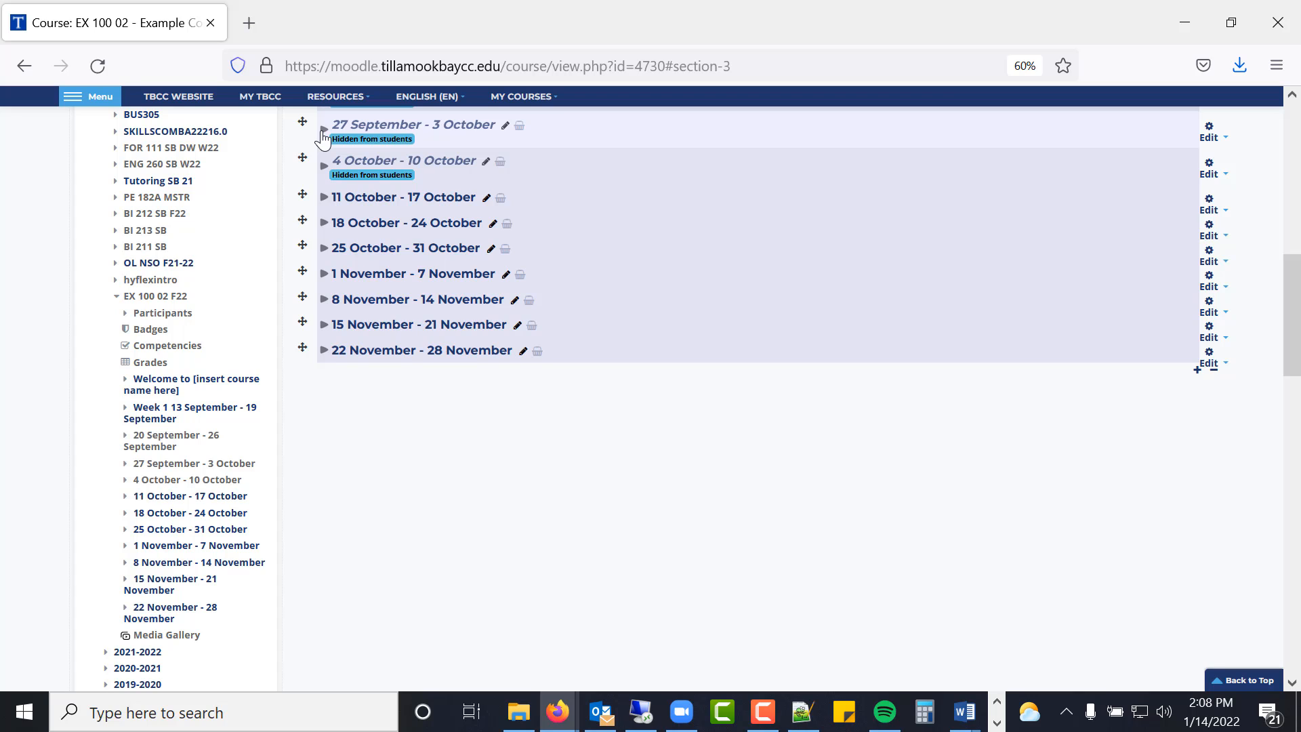
pyautogui.click(323, 133)
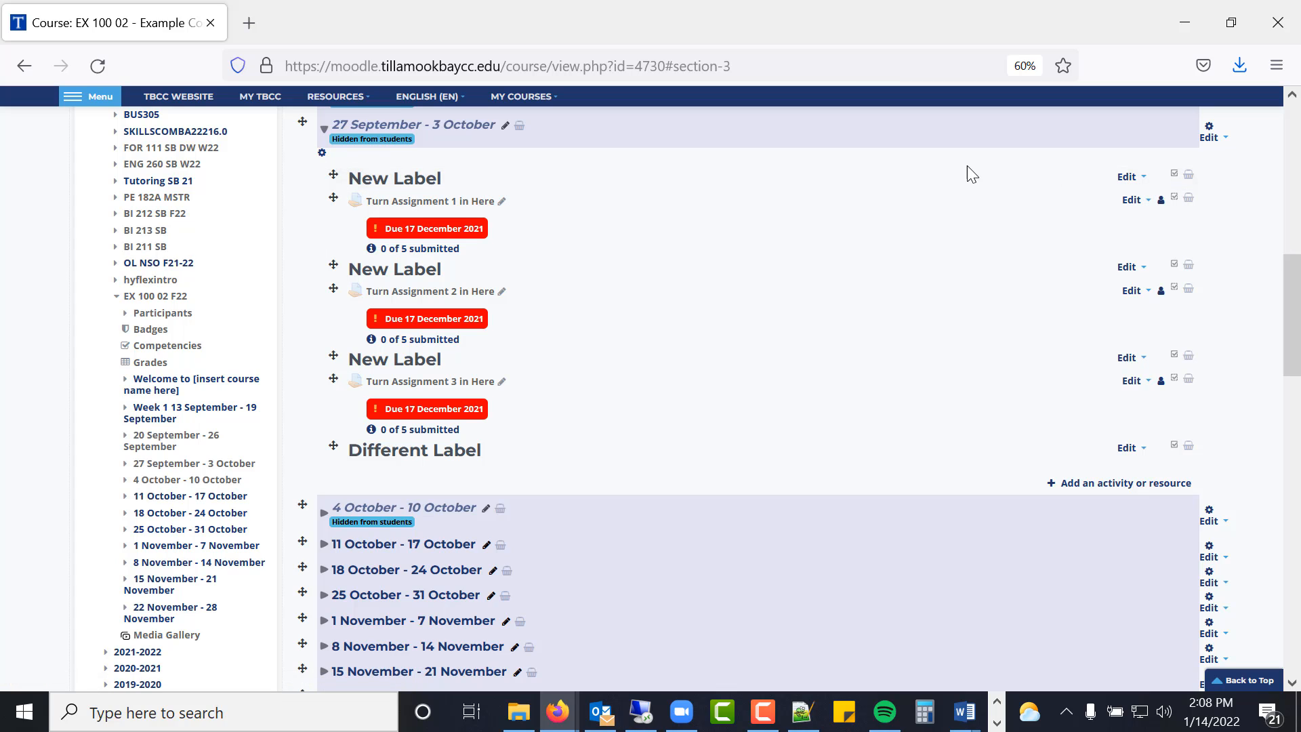
pyautogui.click(321, 153)
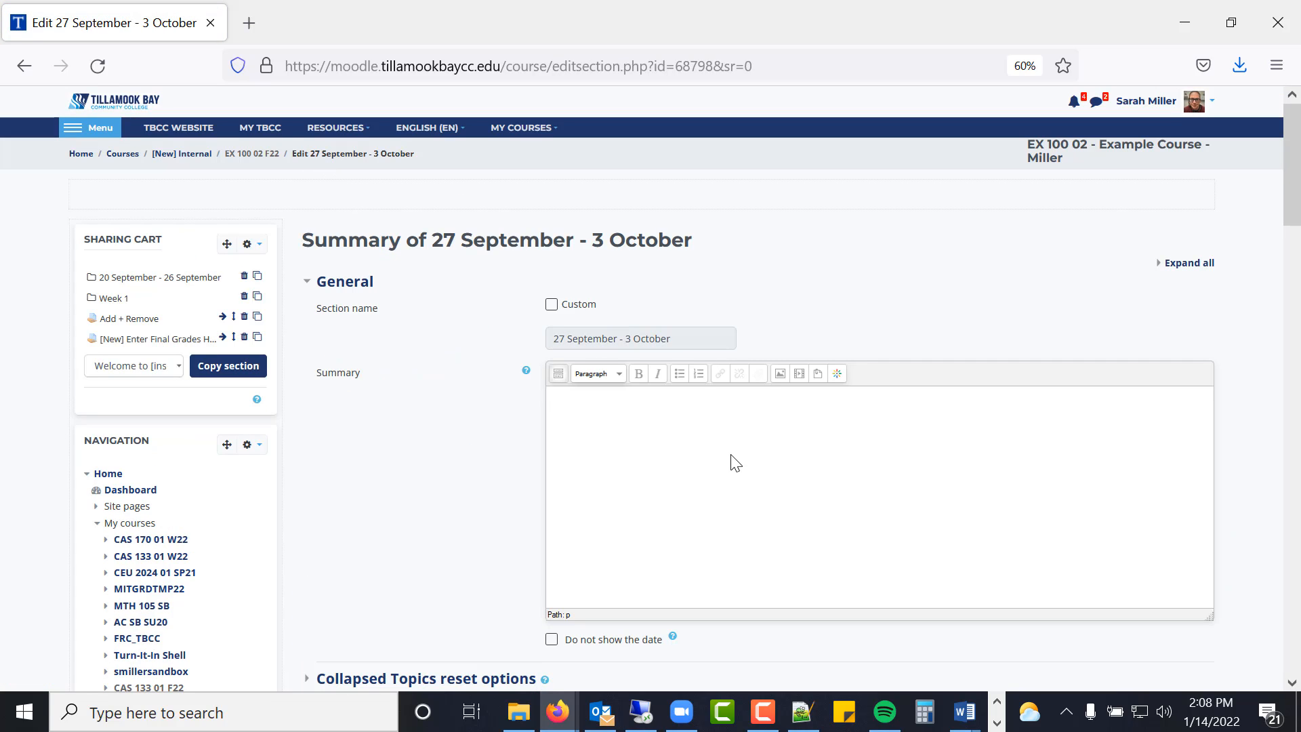
# - Write the summary 'What we're covering this week:', 'Tasks to complete:', 'Etc.' and save it
pyautogui.write("What we're coveing this  week:")
pyautogui.press('Return')
pyautogui.write('Tasks to complete:')
pyautogui.press('Return')
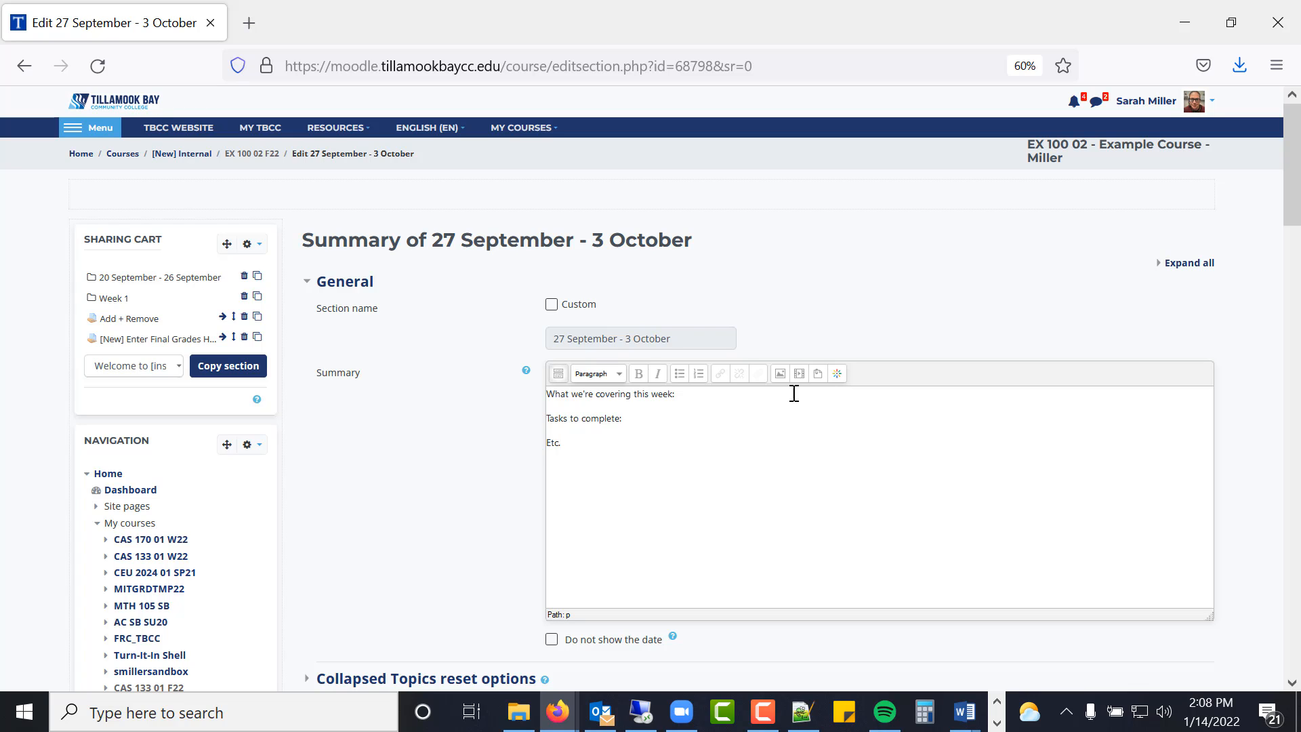
pyautogui.scroll(-5, 833, 505)
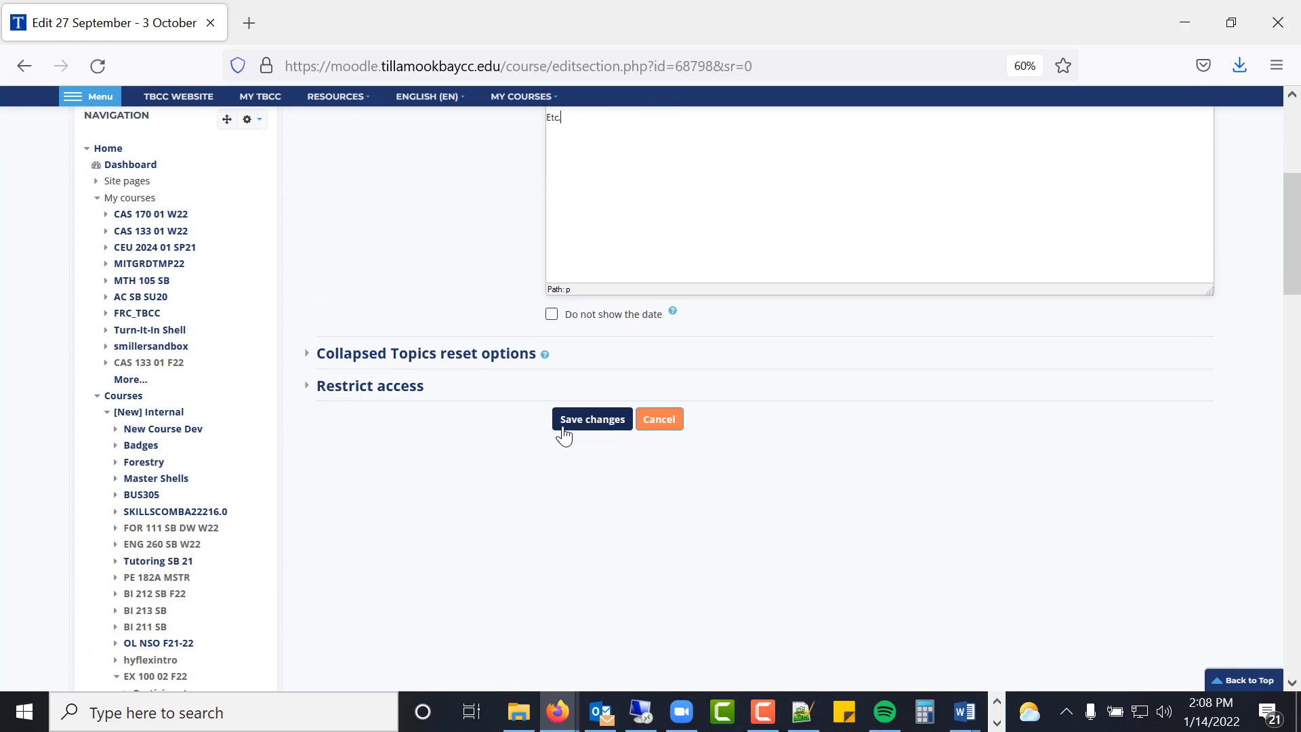
pyautogui.click(564, 434)
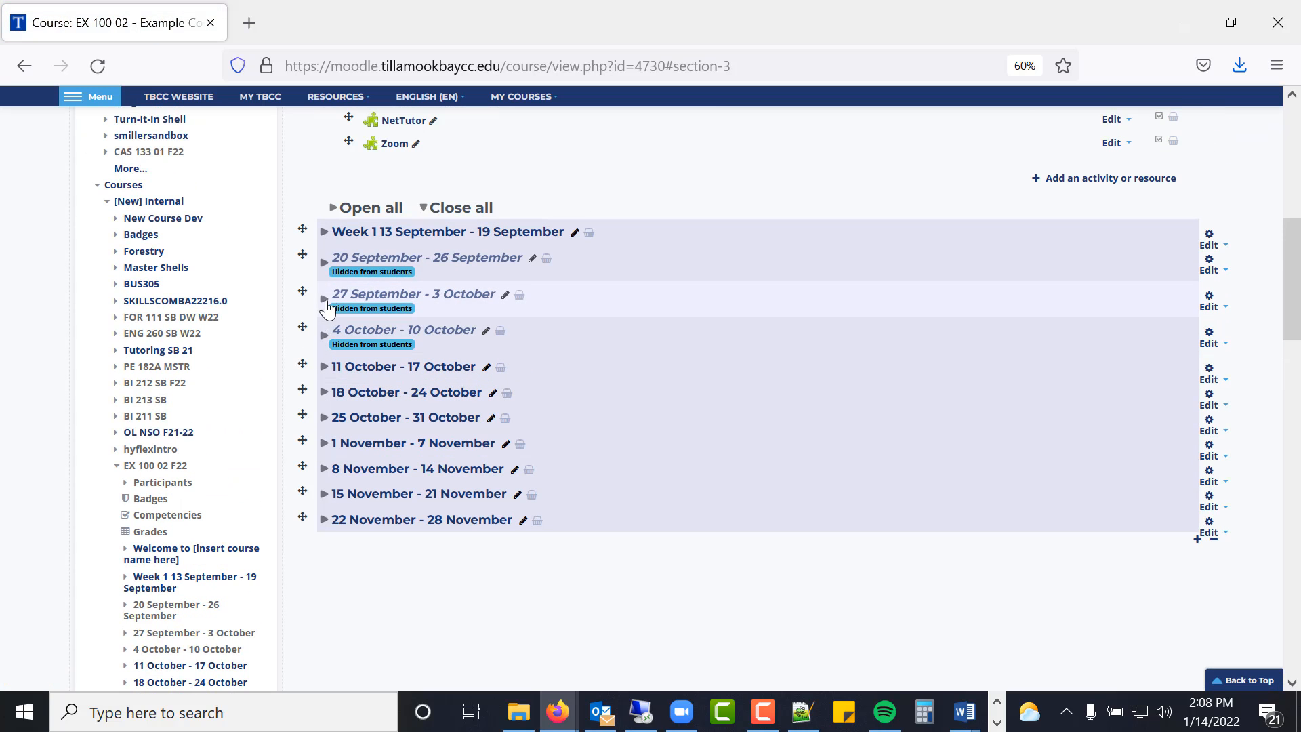
# - Add 'Week 2' to the first New Label's text so it reads 'New Label - Week 2', and save
pyautogui.click(324, 299)
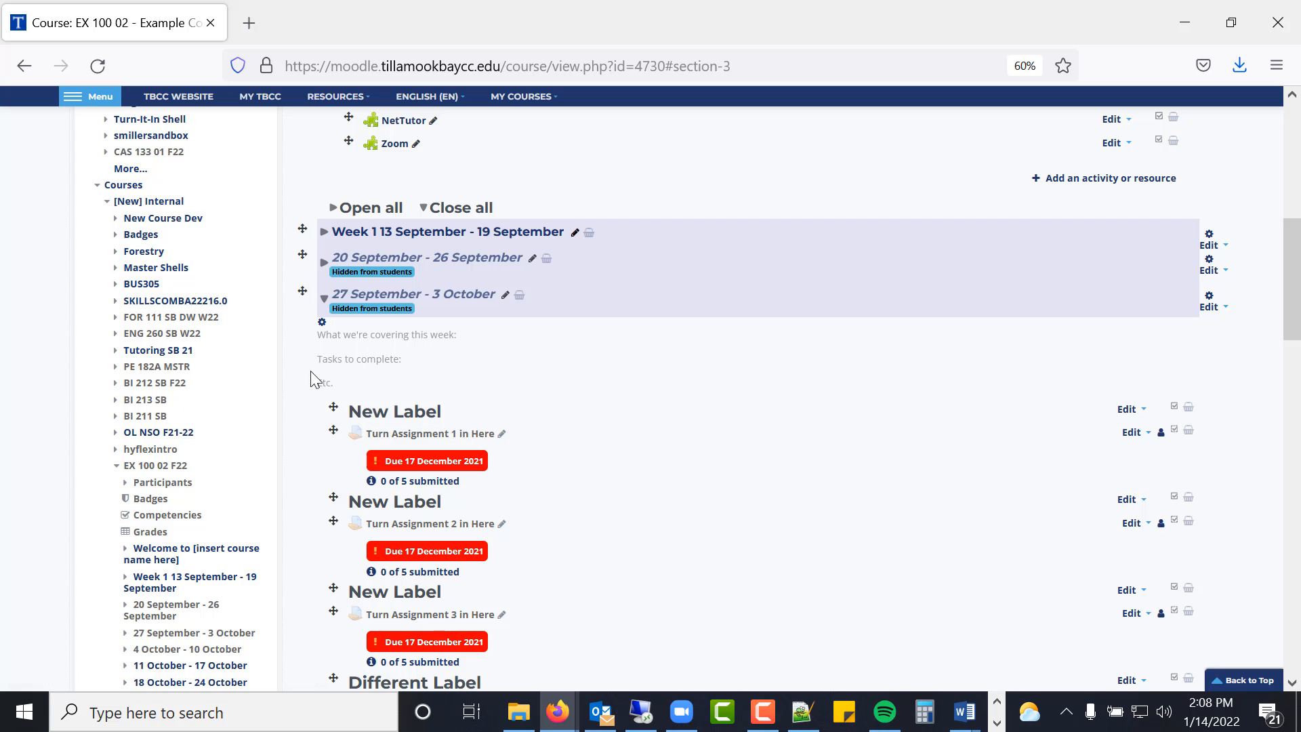
pyautogui.scroll(-2, 682, 361)
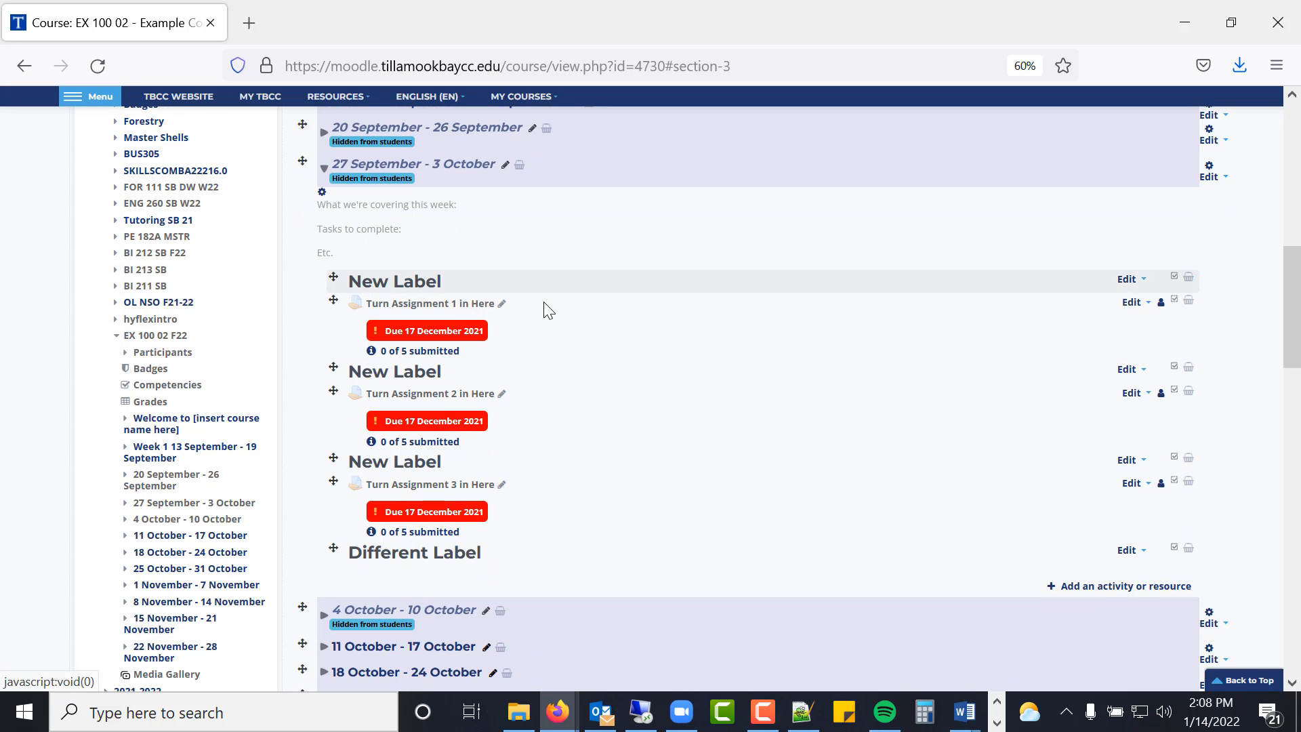
pyautogui.click(1127, 280)
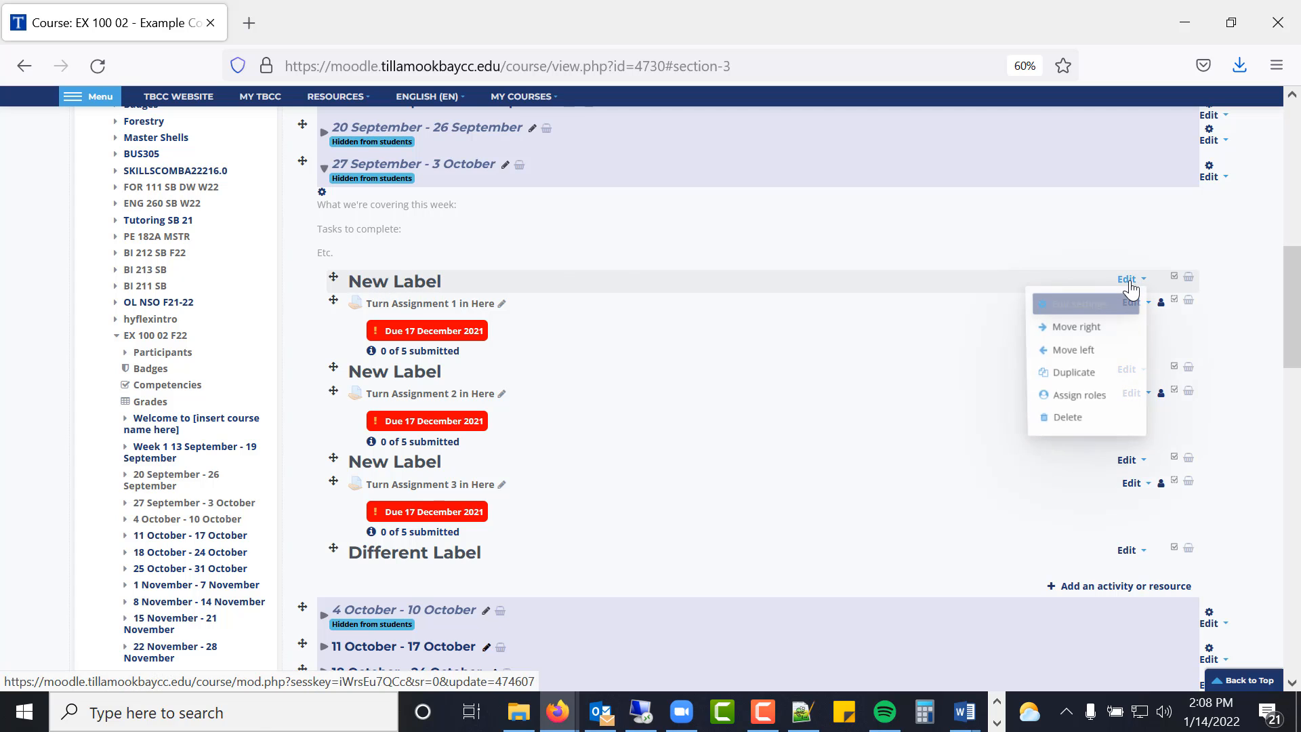
pyautogui.click(1087, 310)
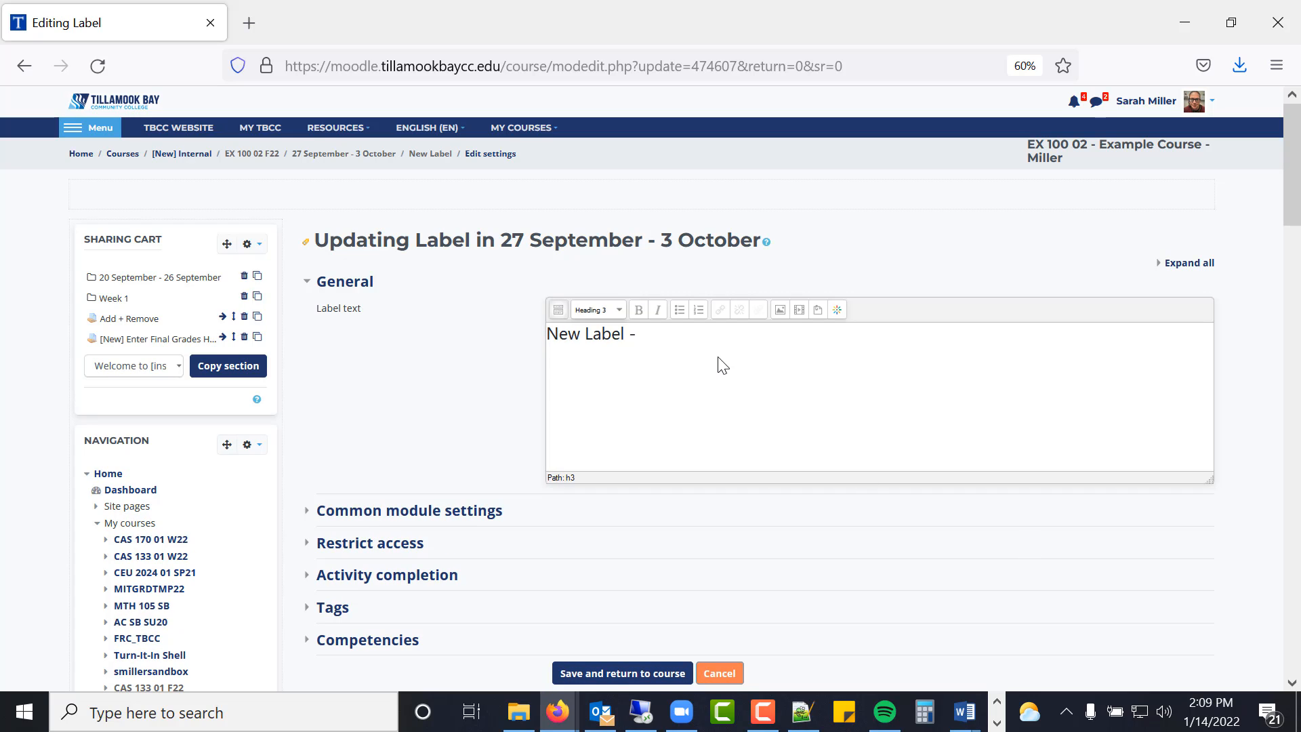
pyautogui.write('Week 2')
pyautogui.click(593, 671)
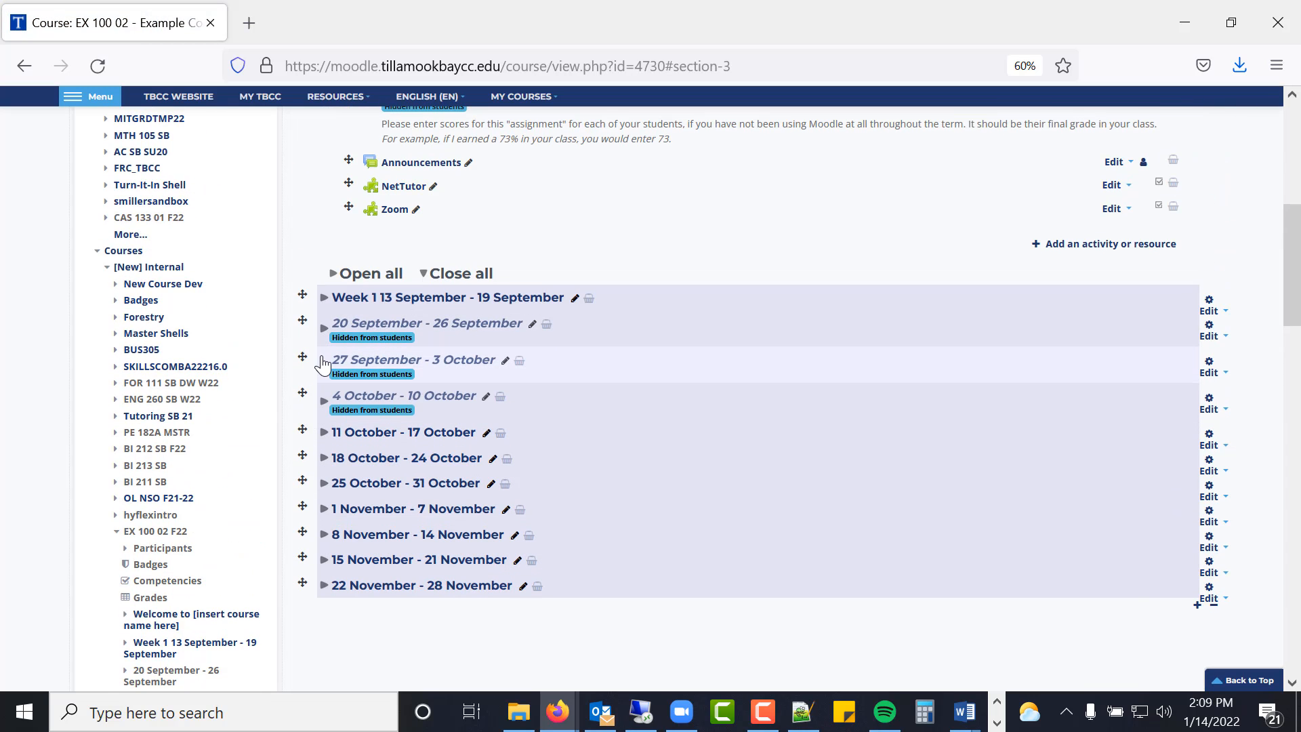
# - Rename 'Turn Assignment 1 in Here' inline to 'Turn in Assignment 1 for week 2 here'
pyautogui.click(324, 366)
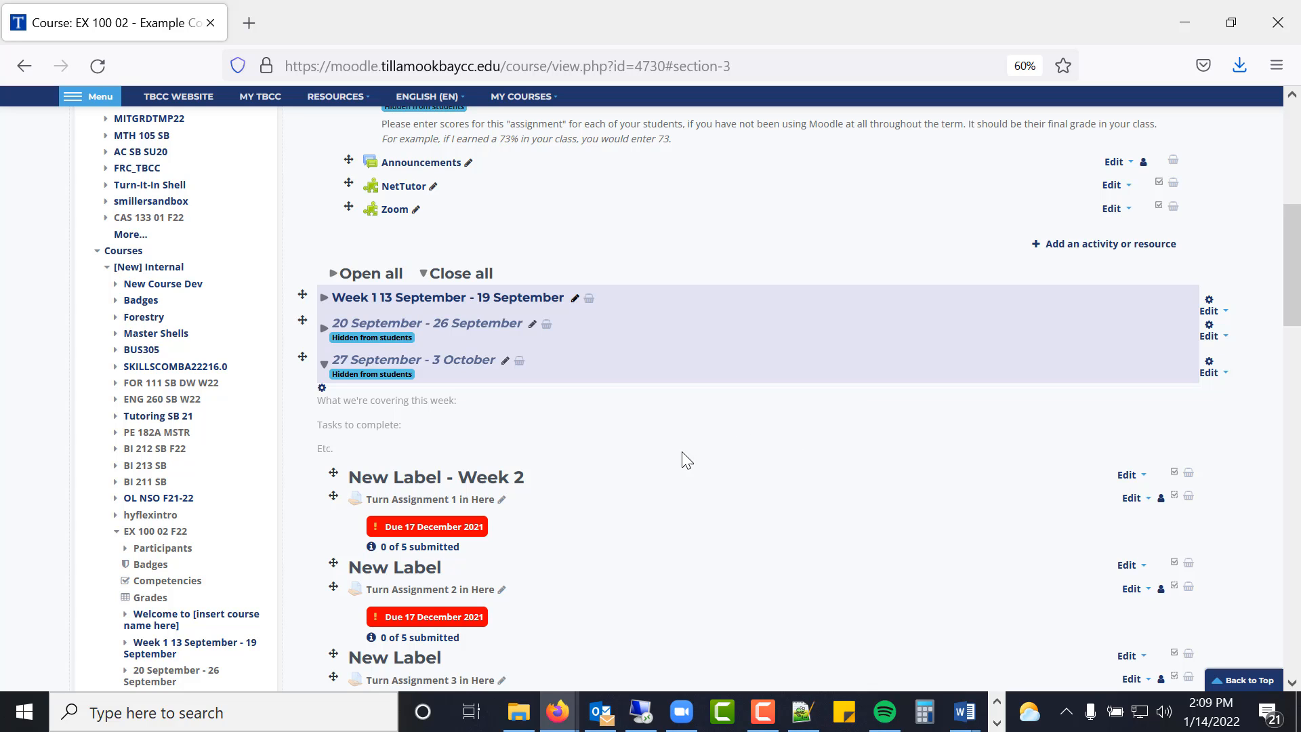
pyautogui.scroll(-1, 597, 474)
pyautogui.scroll(-3, 597, 475)
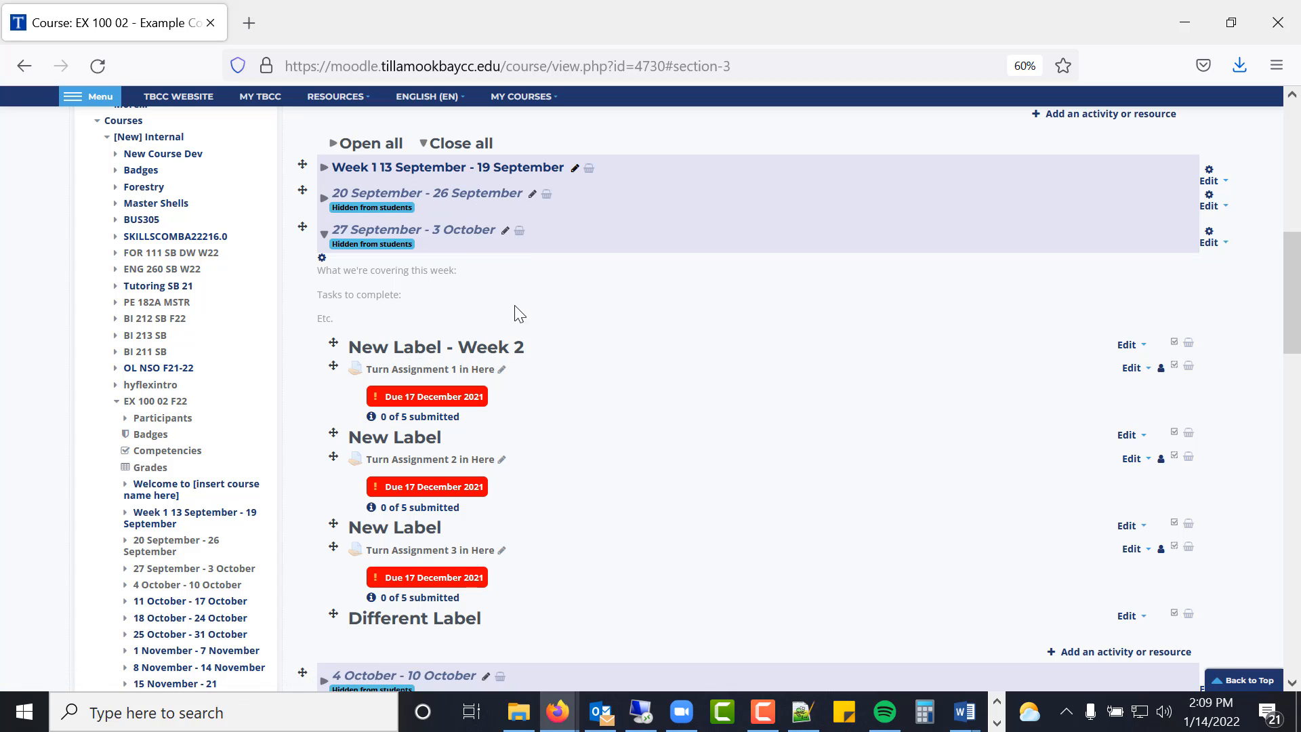
pyautogui.click(502, 370)
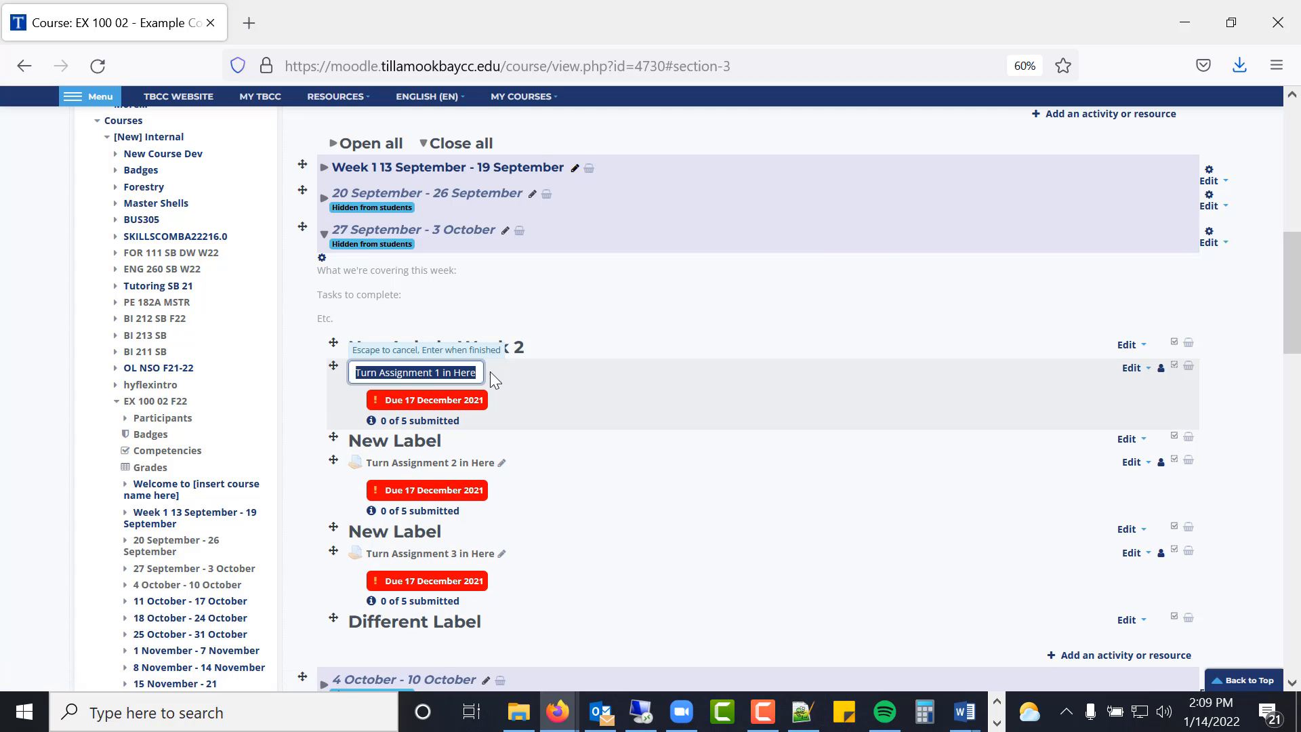
pyautogui.write('Tu')
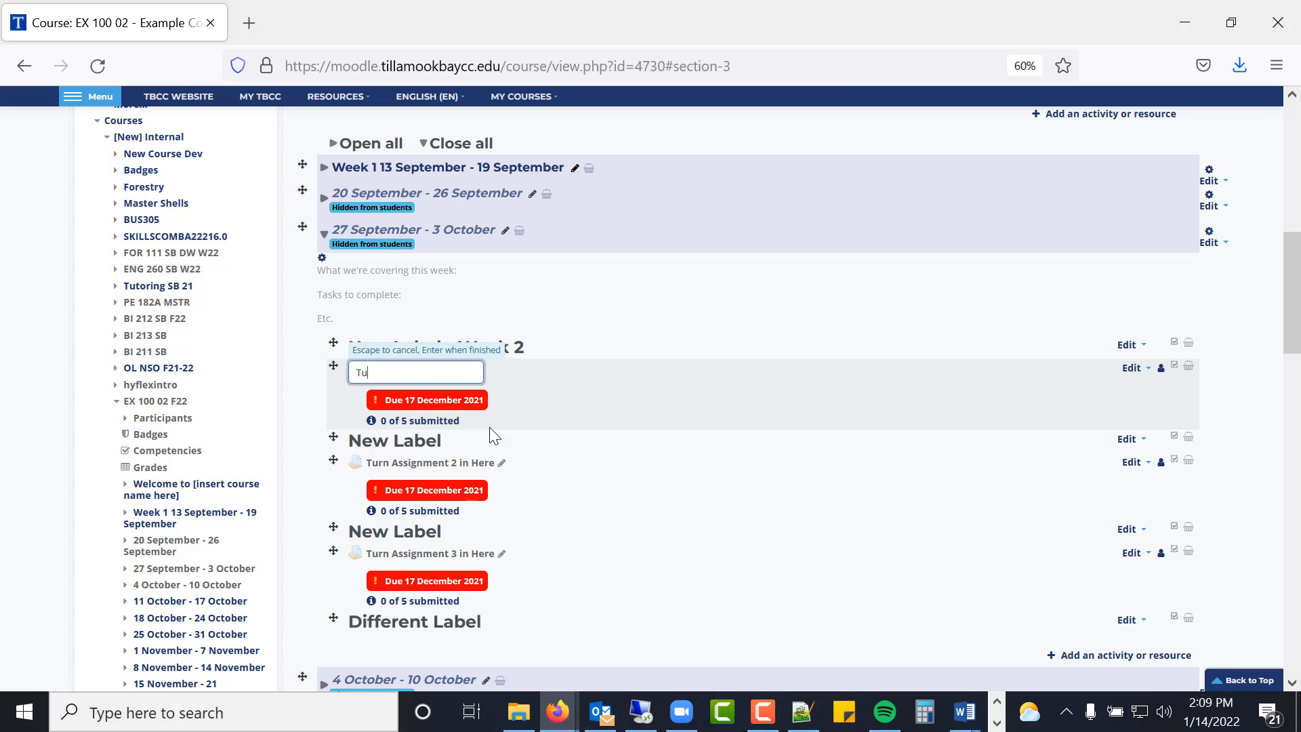
pyautogui.write('rn in Assignment')
pyautogui.write(' 1')
pyautogui.write(' for week 2 here')
pyautogui.press('Return')
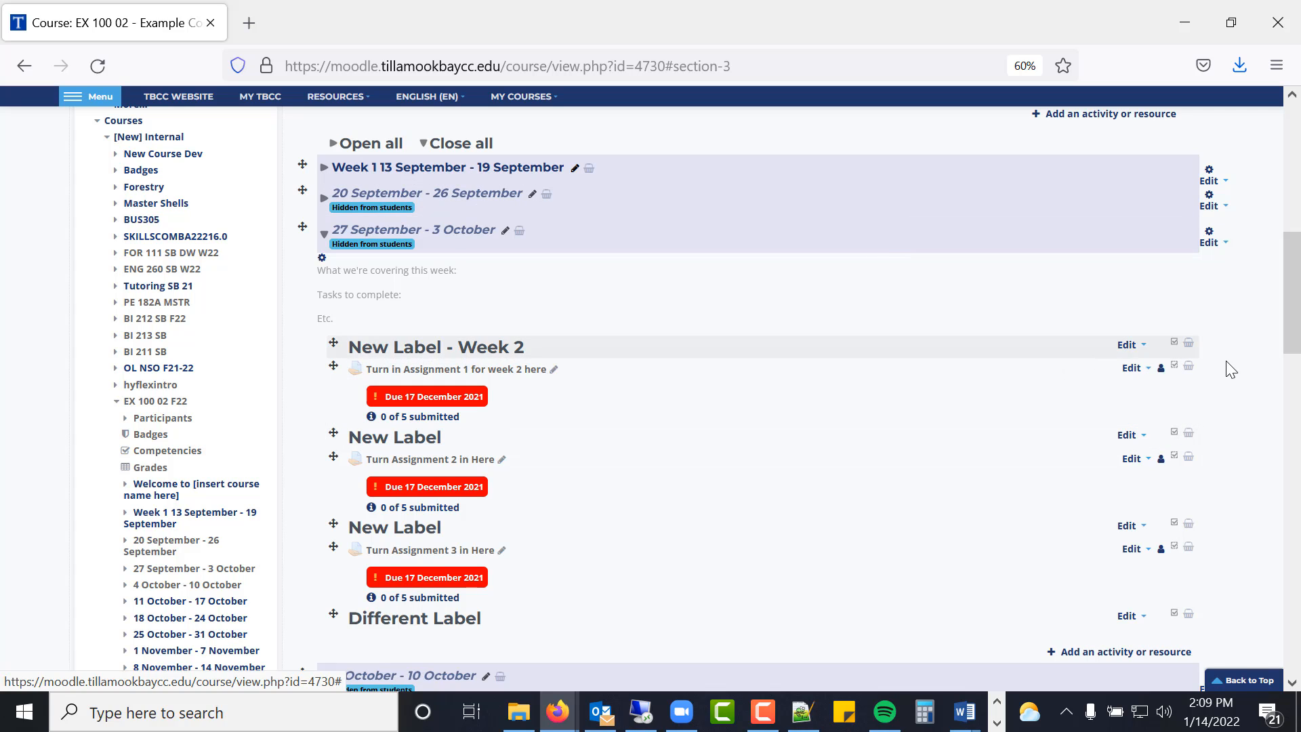
# - Review the renamed assignment's settings, including the 20-point maximum grade, and save to the course
pyautogui.click(1139, 374)
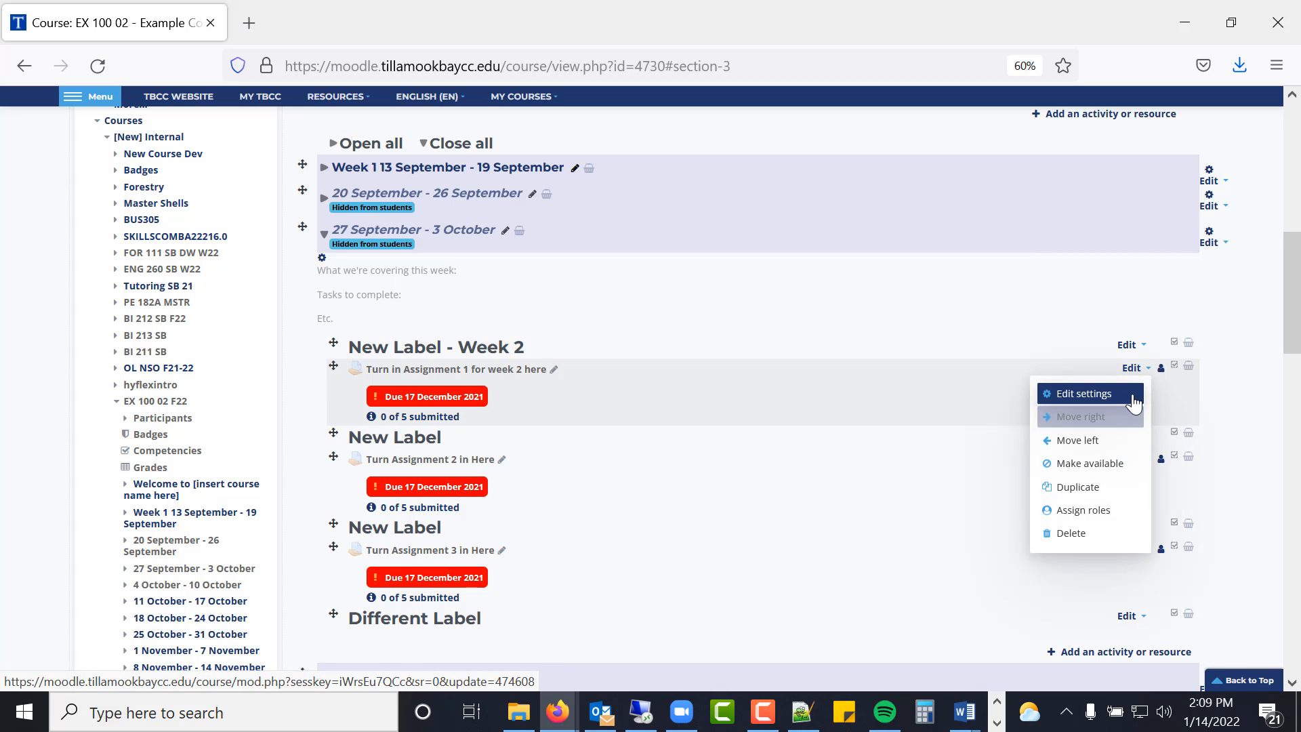
pyautogui.click(1135, 403)
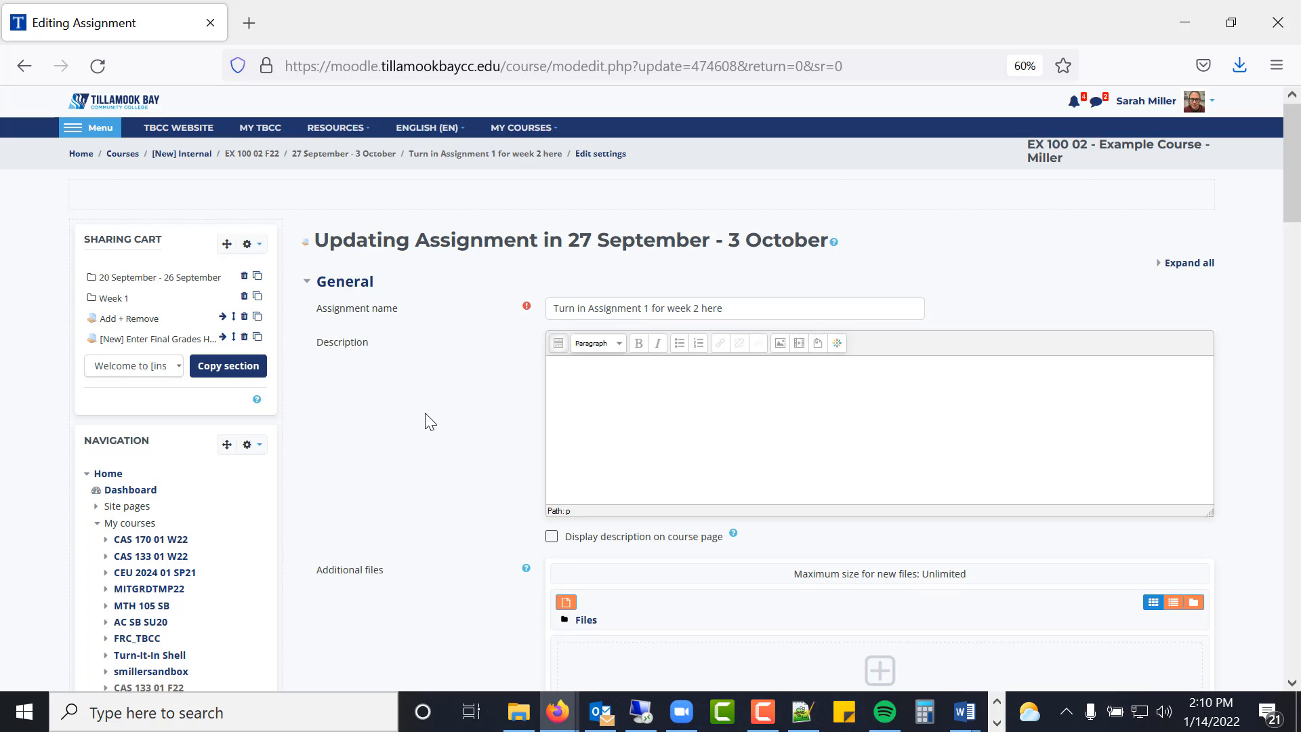
pyautogui.scroll(-3, 425, 412)
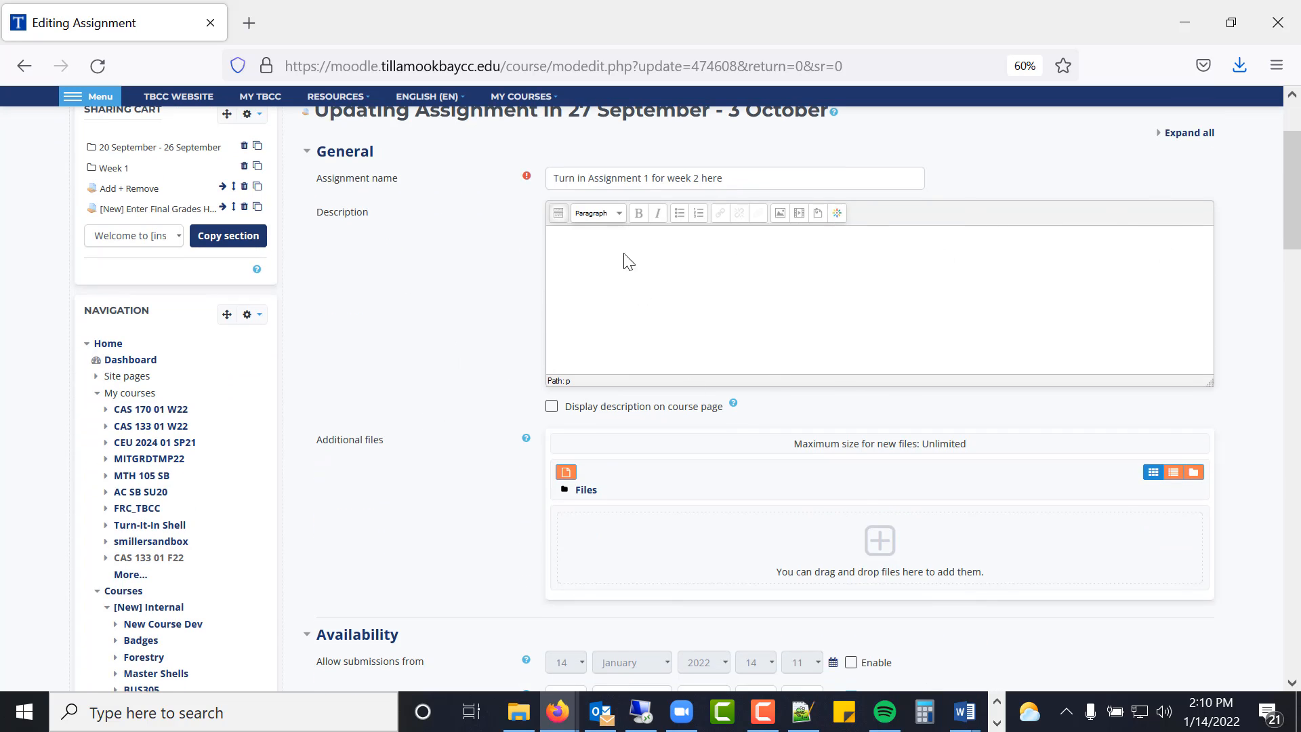
pyautogui.scroll(-4, 373, 337)
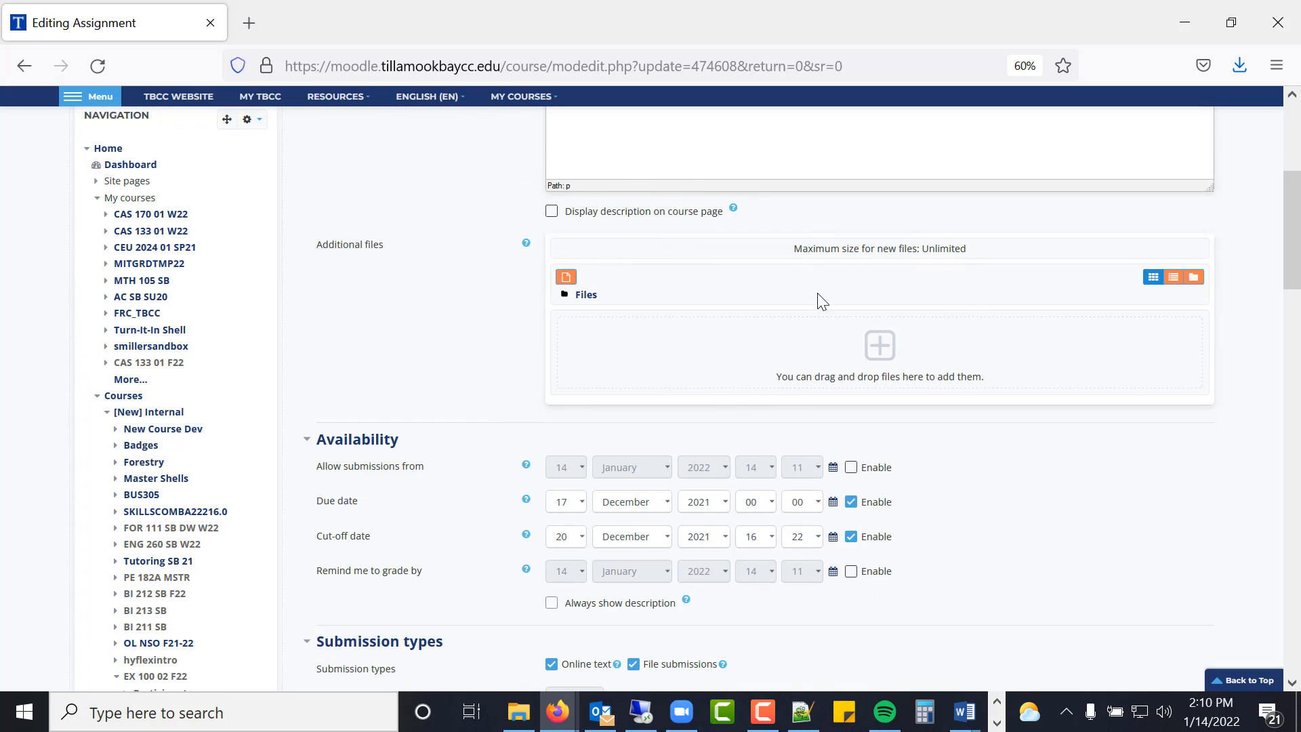
pyautogui.scroll(-4, 621, 391)
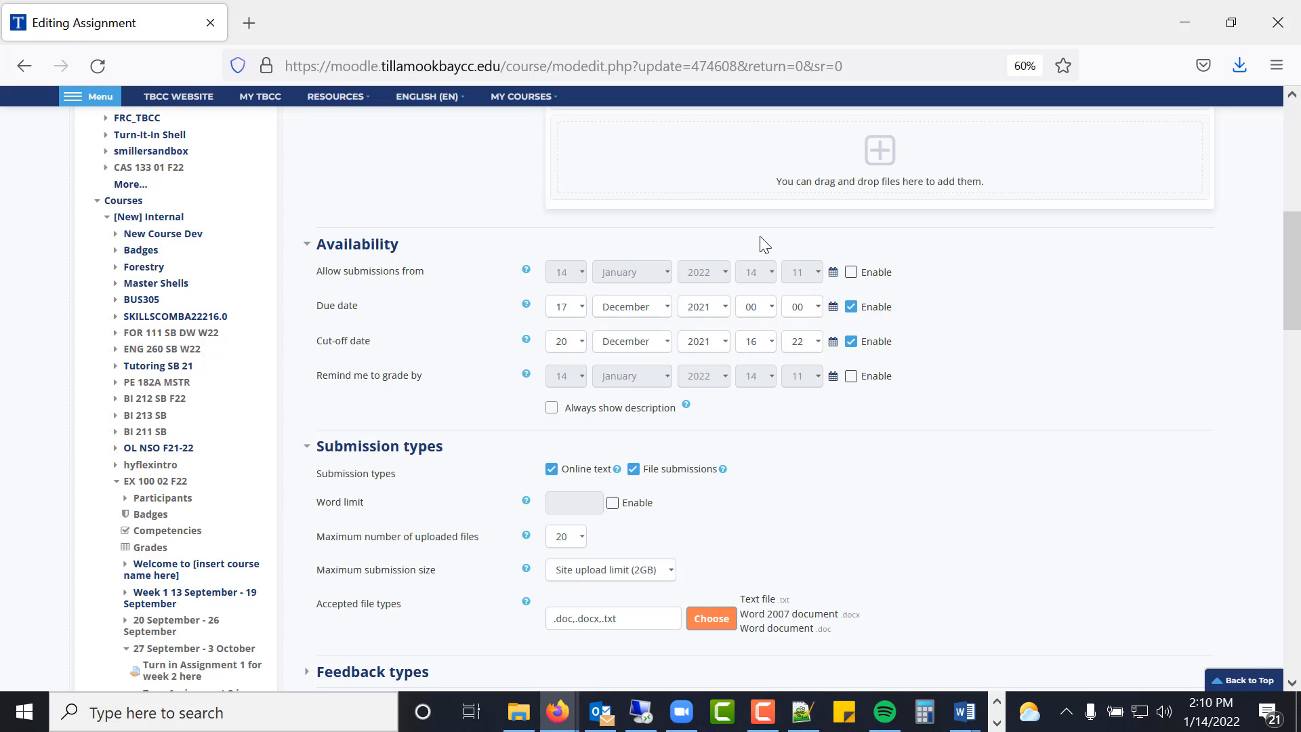
pyautogui.scroll(-5, 366, 397)
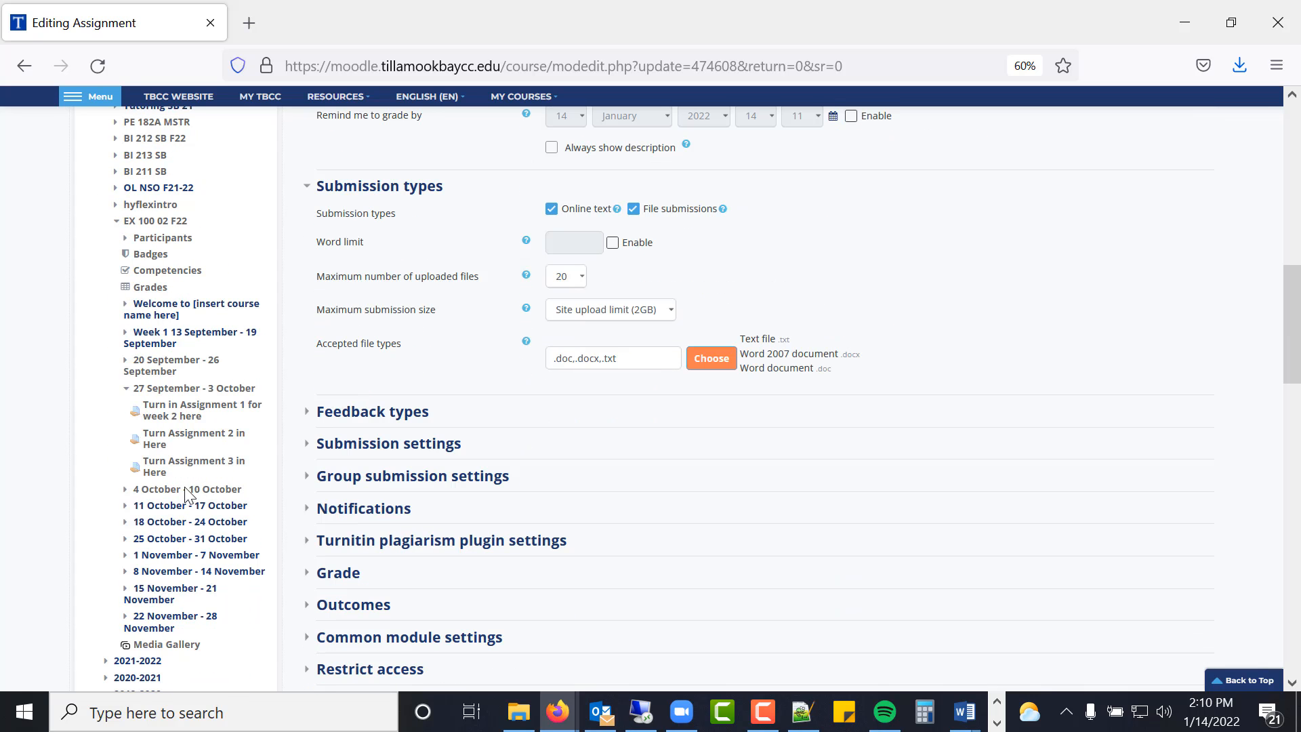
pyautogui.scroll(-3, 332, 546)
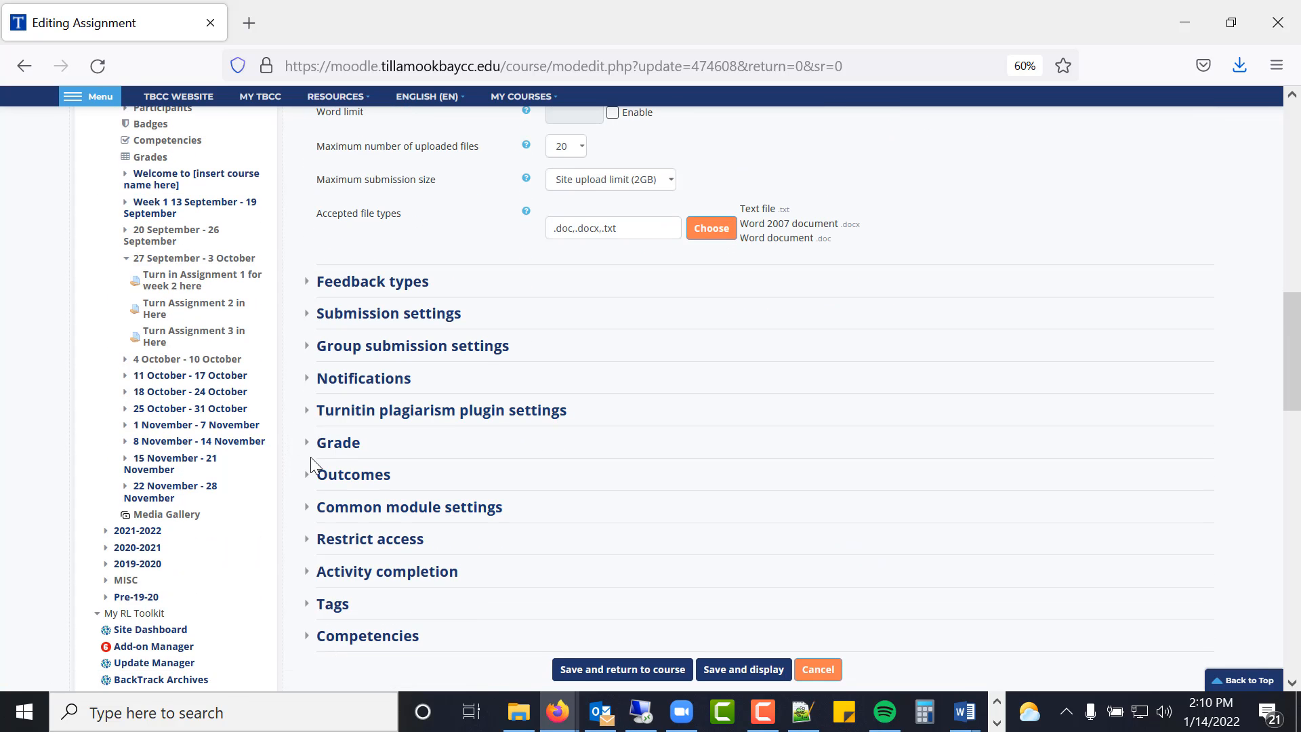
pyautogui.click(313, 448)
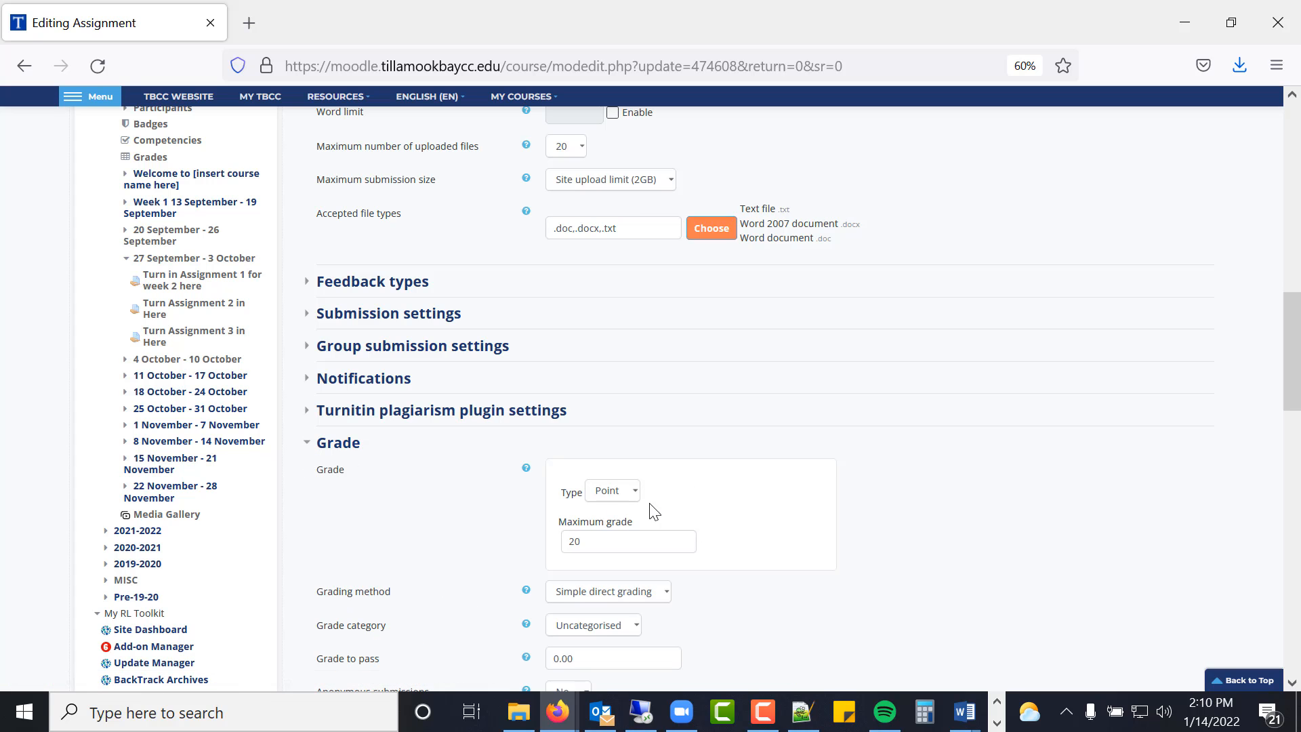
pyautogui.scroll(-10, 596, 569)
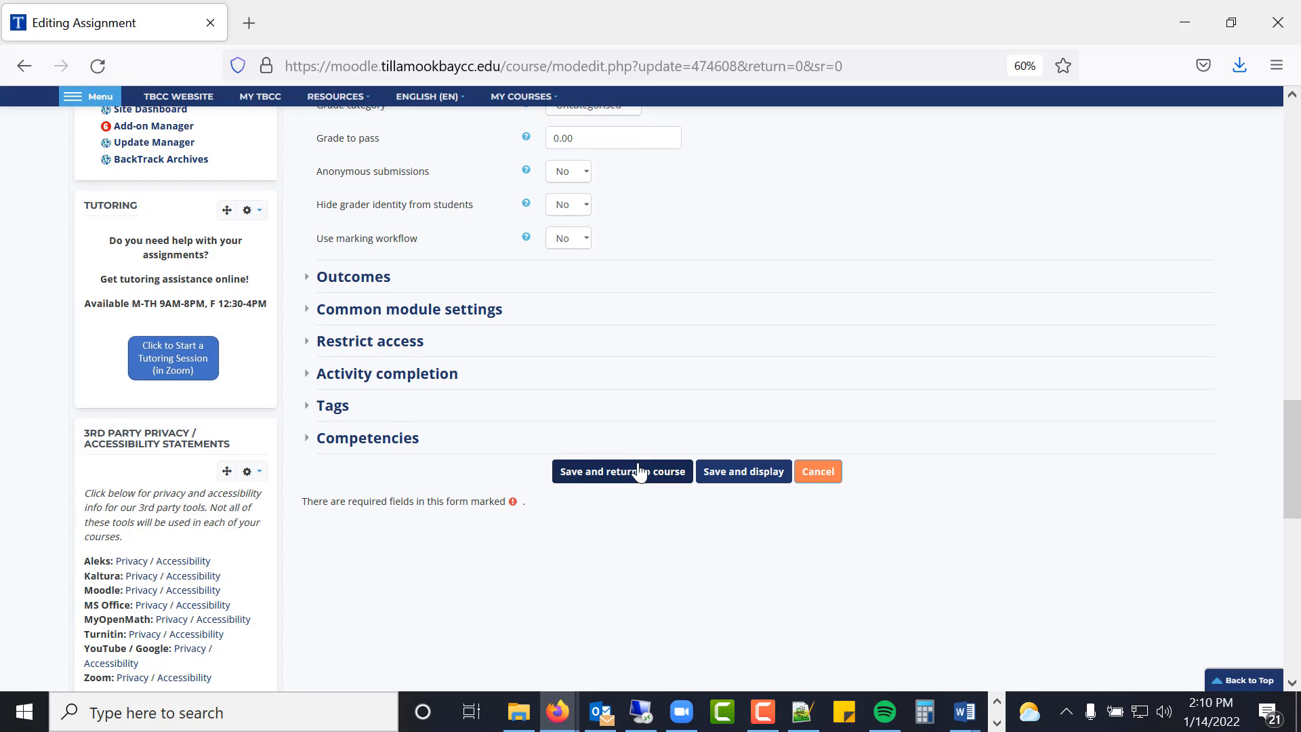
pyautogui.click(640, 477)
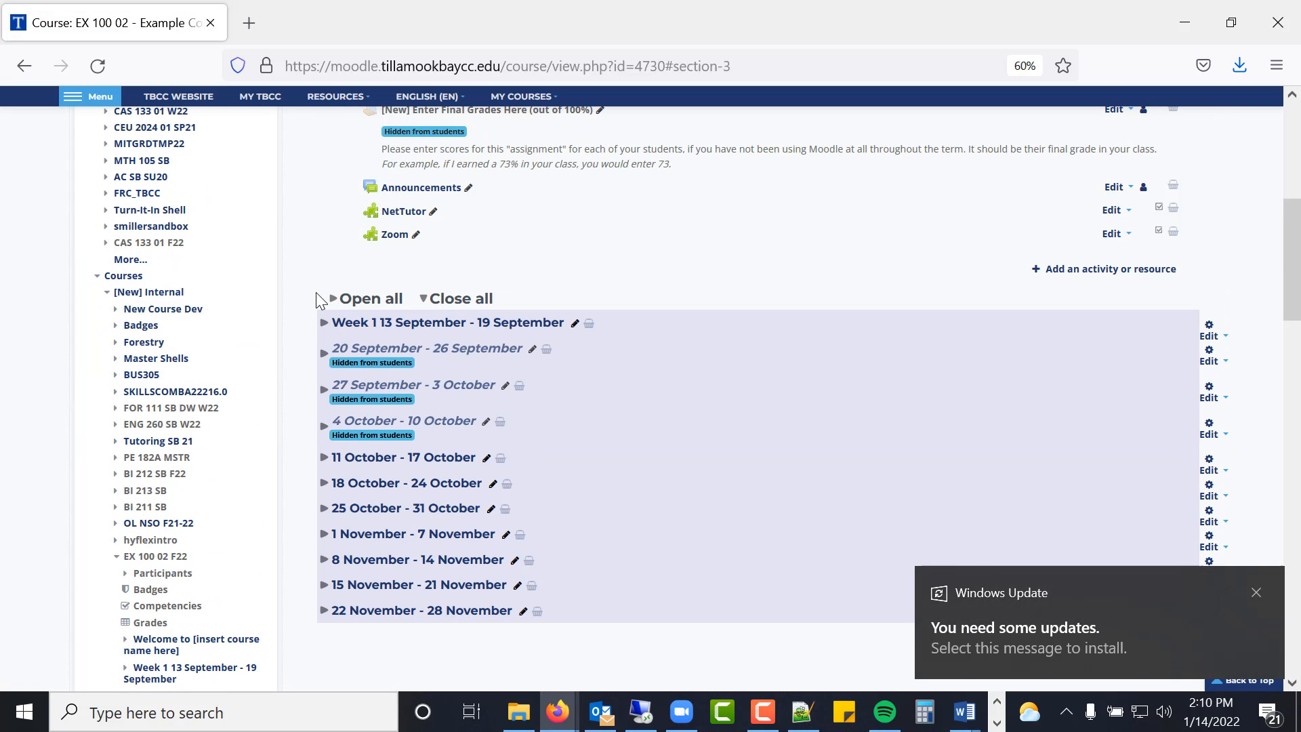
# - In the 27 September - 3 October week, move Different Label higher and put Assignment 3 after Assignment 1
pyautogui.click(324, 392)
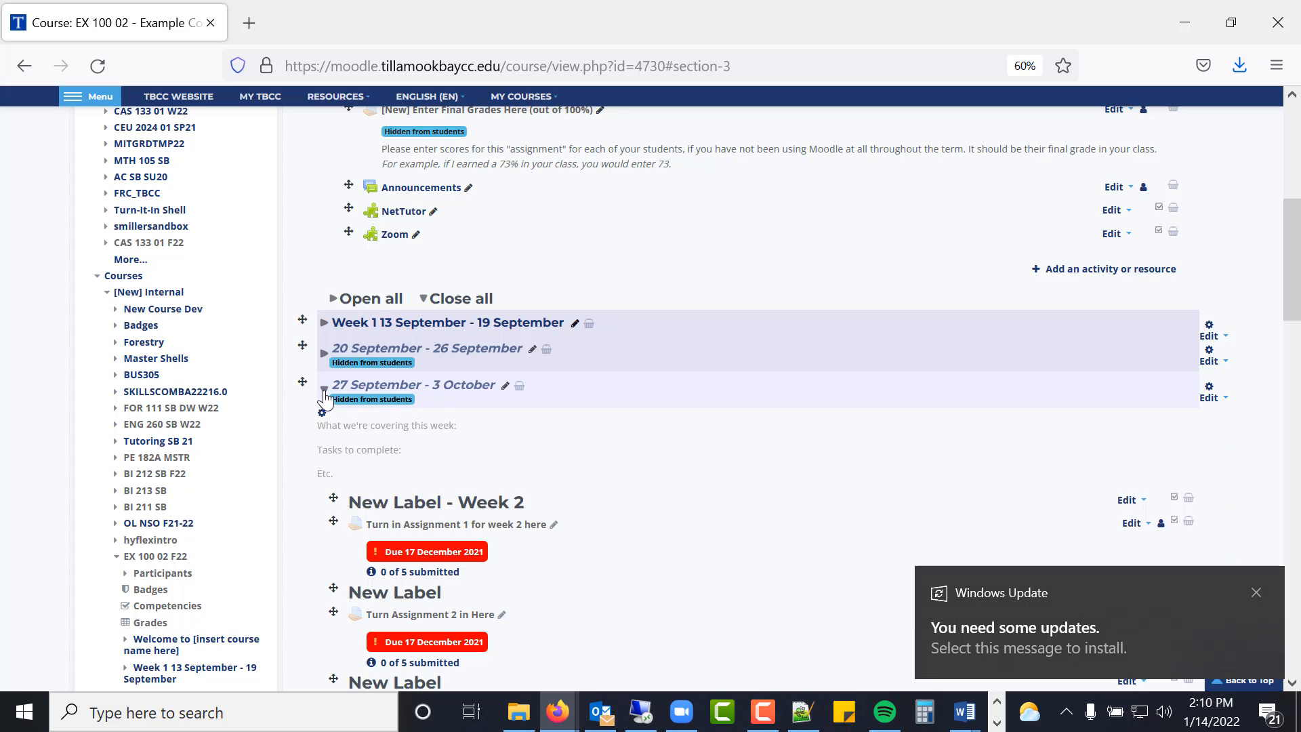
pyautogui.scroll(-3, 397, 400)
pyautogui.scroll(-2, 400, 396)
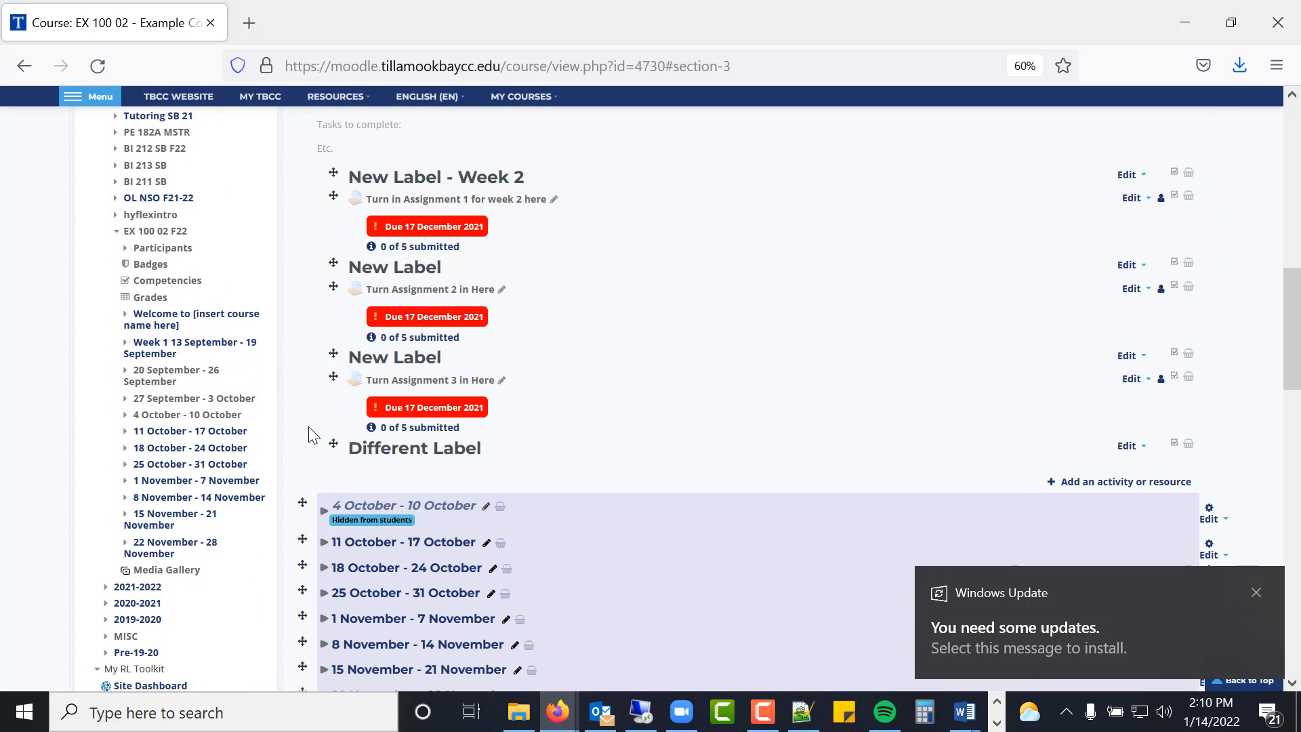
pyautogui.moveTo(332, 446)
pyautogui.mouseDown()
pyautogui.moveTo(336, 171)
pyautogui.moveTo(330, 440)
pyautogui.moveTo(327, 429)
pyautogui.mouseUp()
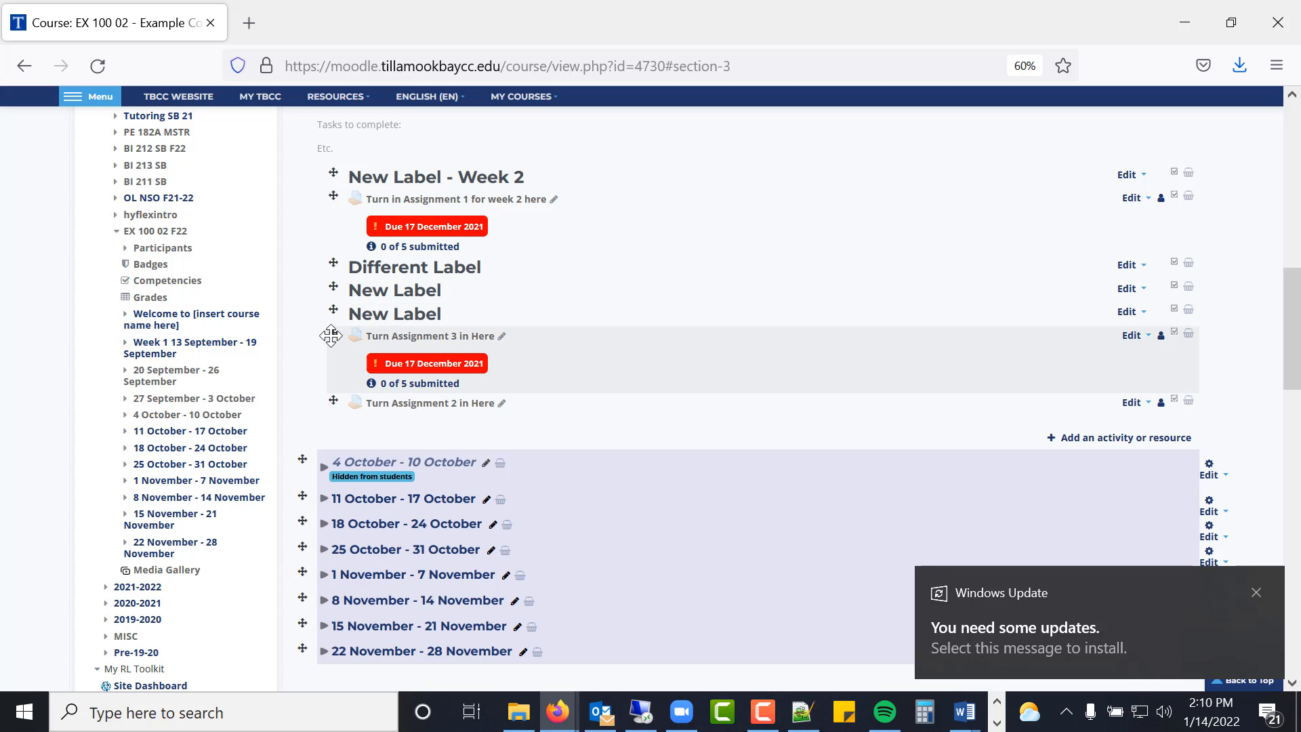
pyautogui.moveTo(333, 337); pyautogui.dragTo(338, 267)
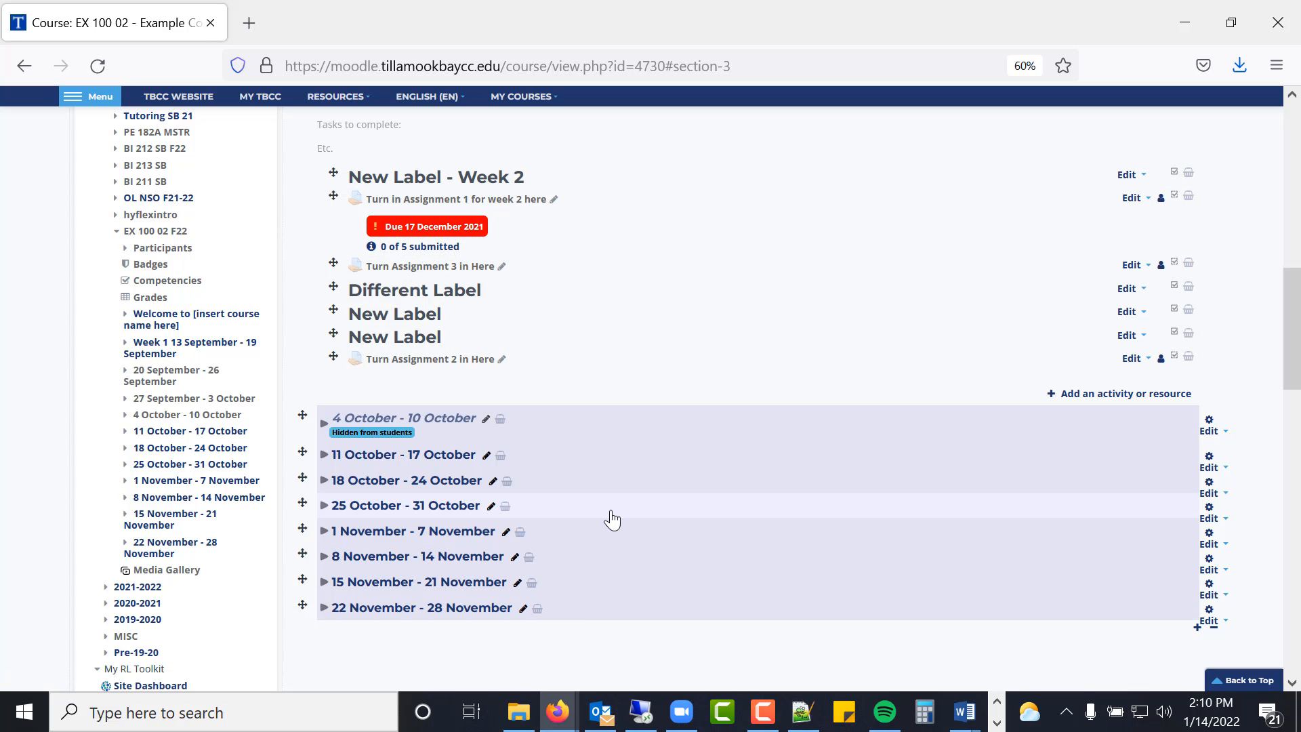
pyautogui.scroll(3, 584, 474)
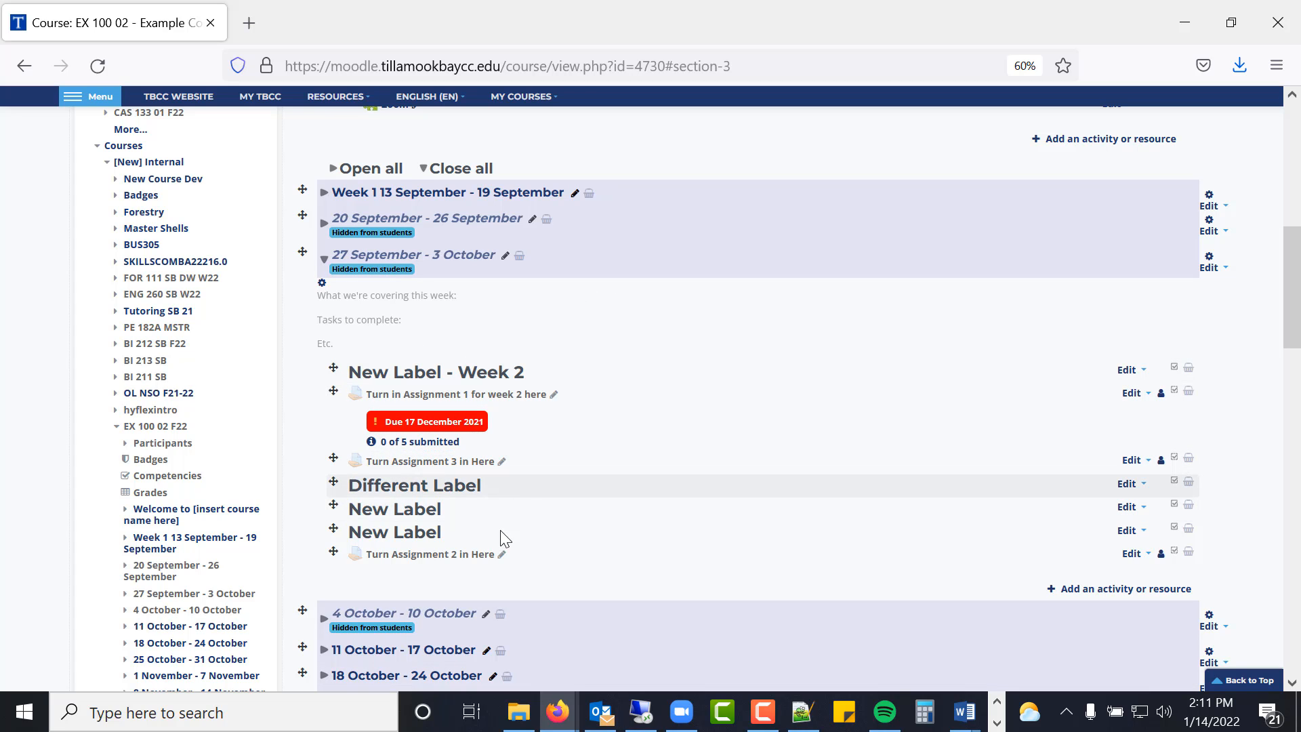
pyautogui.click(763, 712)
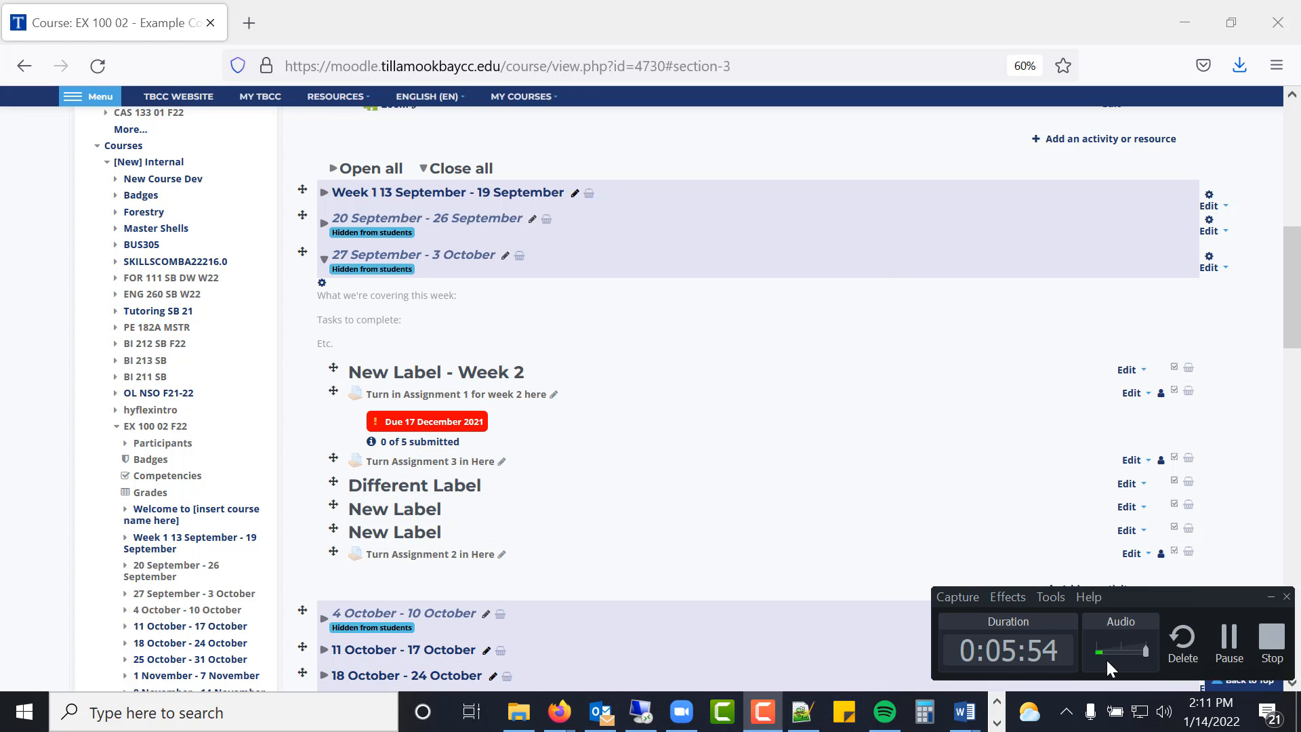